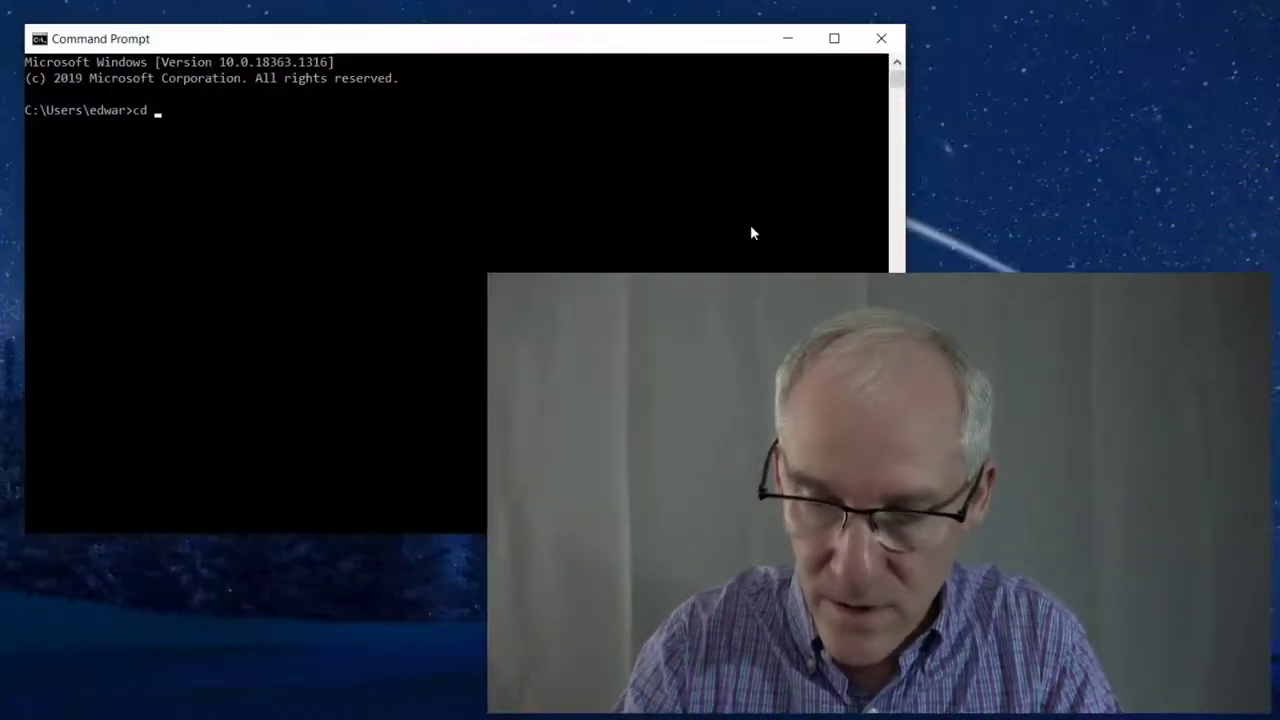
Change the Command Prompt directory to \Program Files\Gajim\bin
type("cd \\pro")
key("Tab")
type("\\ga")
key("Tab")
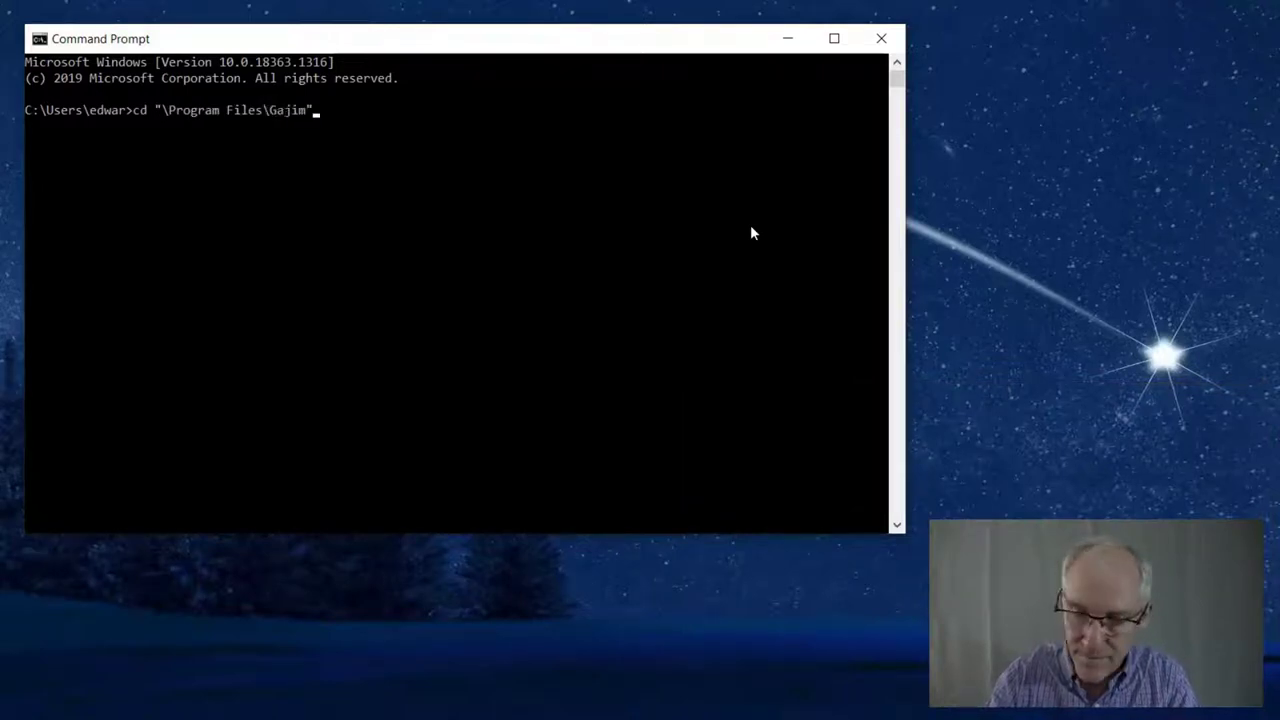
type("\\bin")
key("Return")
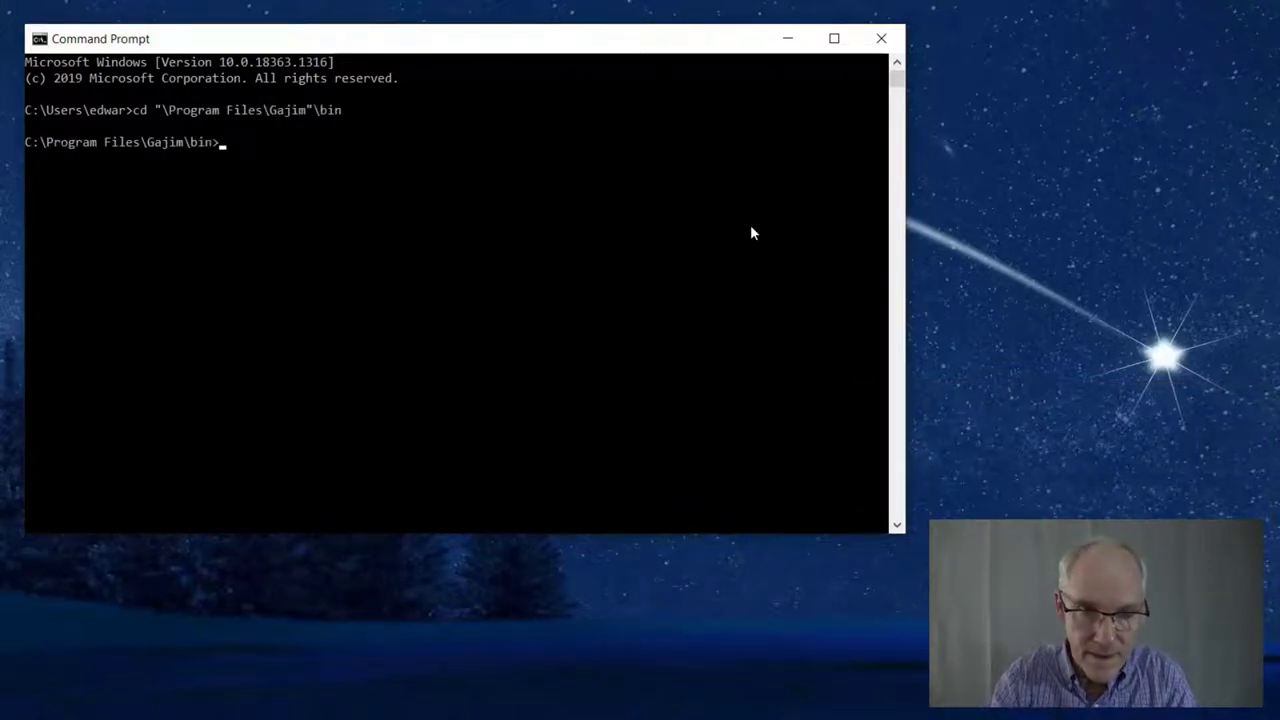
Launch Gajim-Debug.exe from that folder
type(".\\")
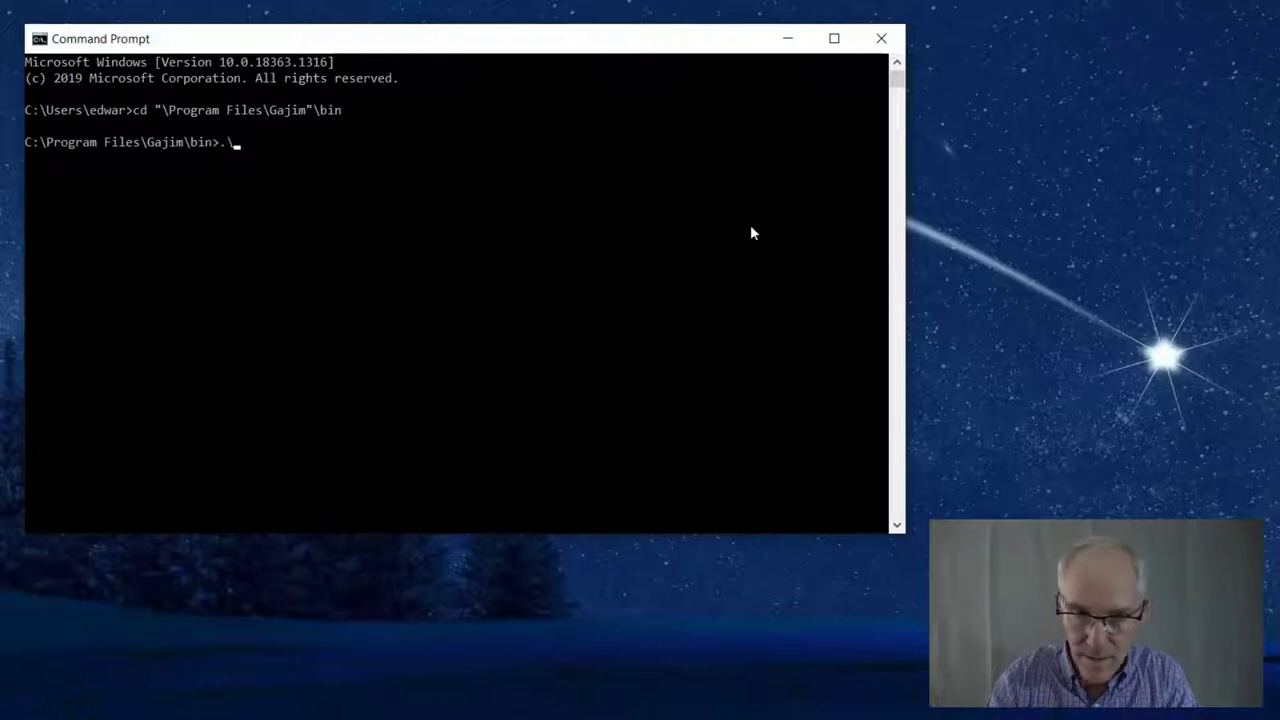
type("gajim")
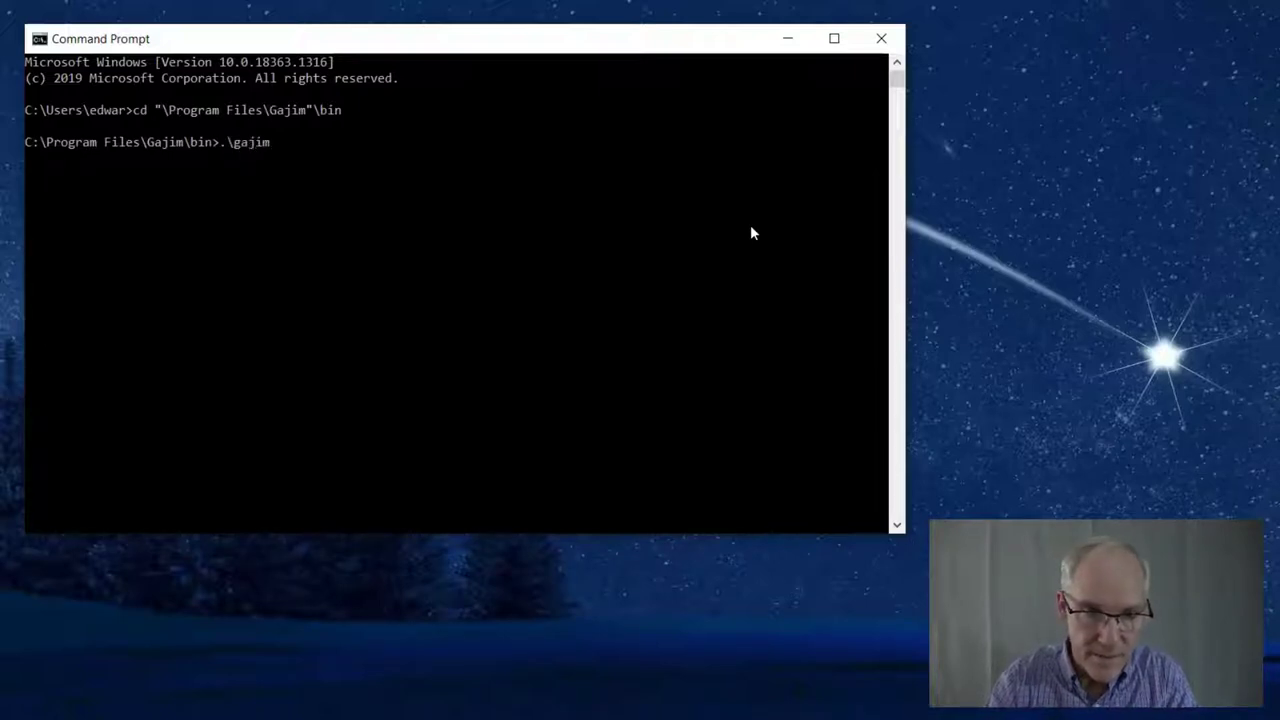
type("-de")
key("Tab")
key("Return")
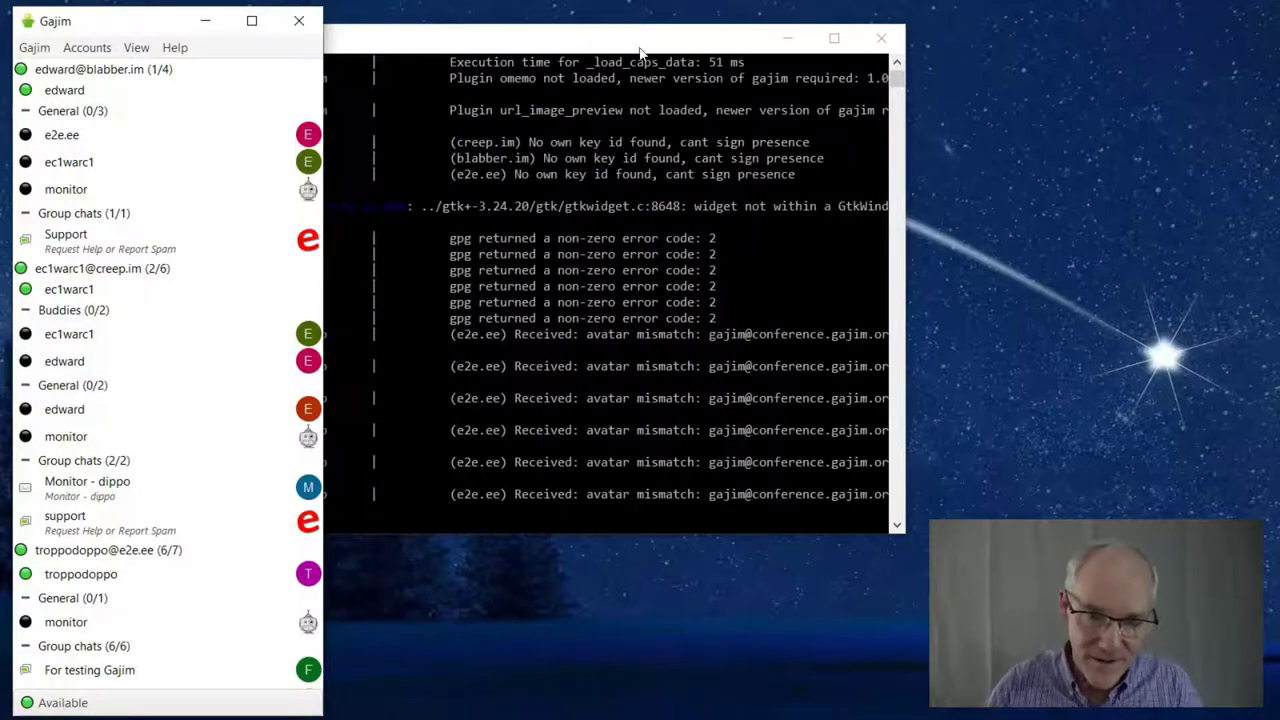
Drag the Command Prompt debug log window aside so the Gajim roster shows
left_click_drag(640, 47, 824, 73)
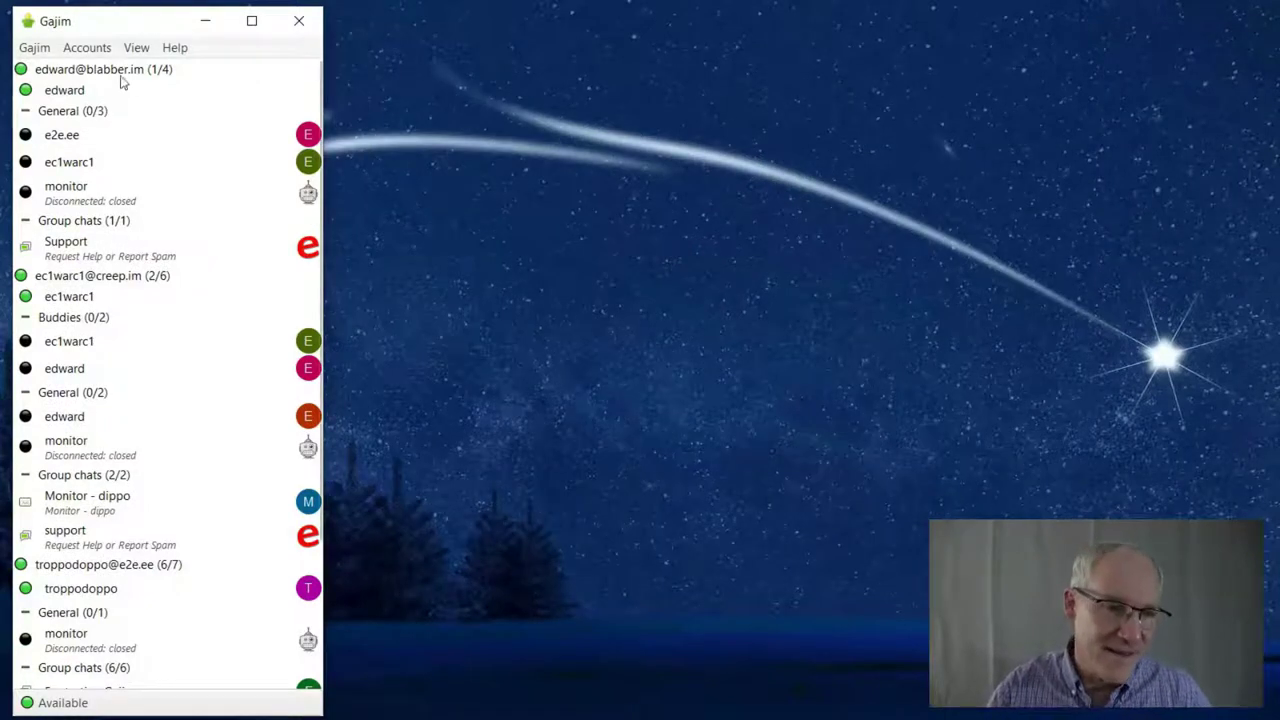
left_click(44, 52)
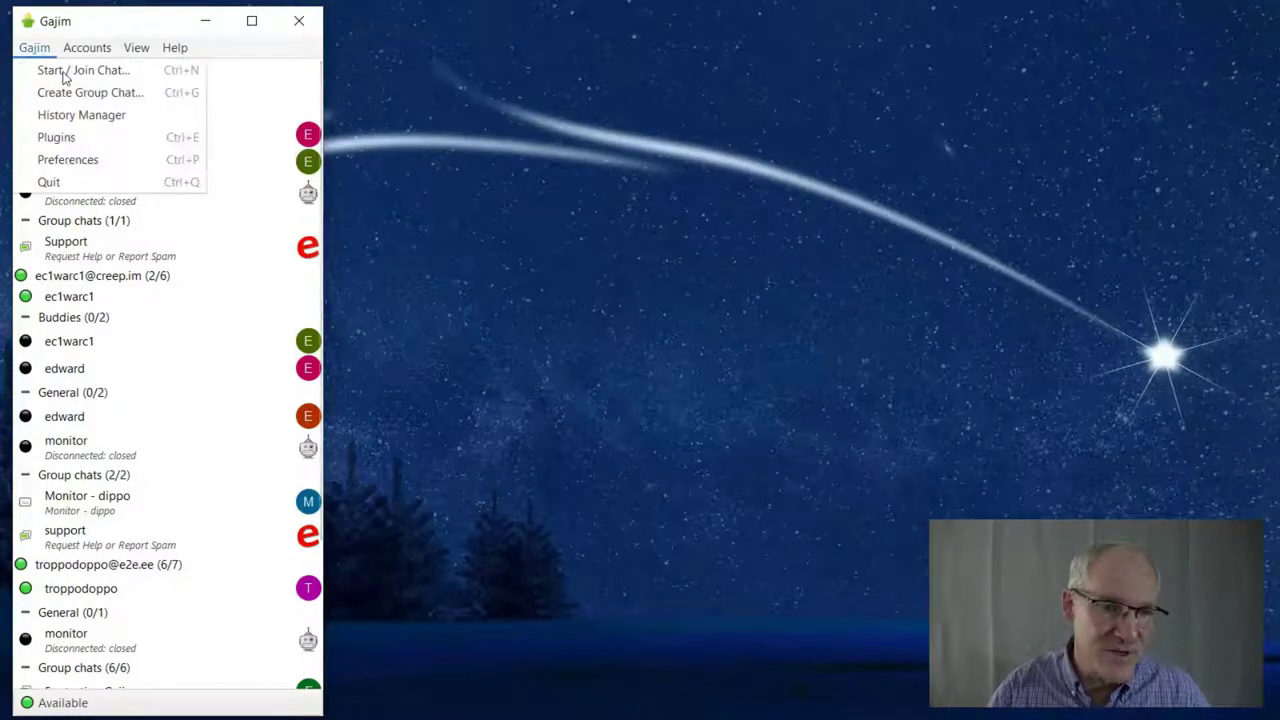
left_click(64, 76)
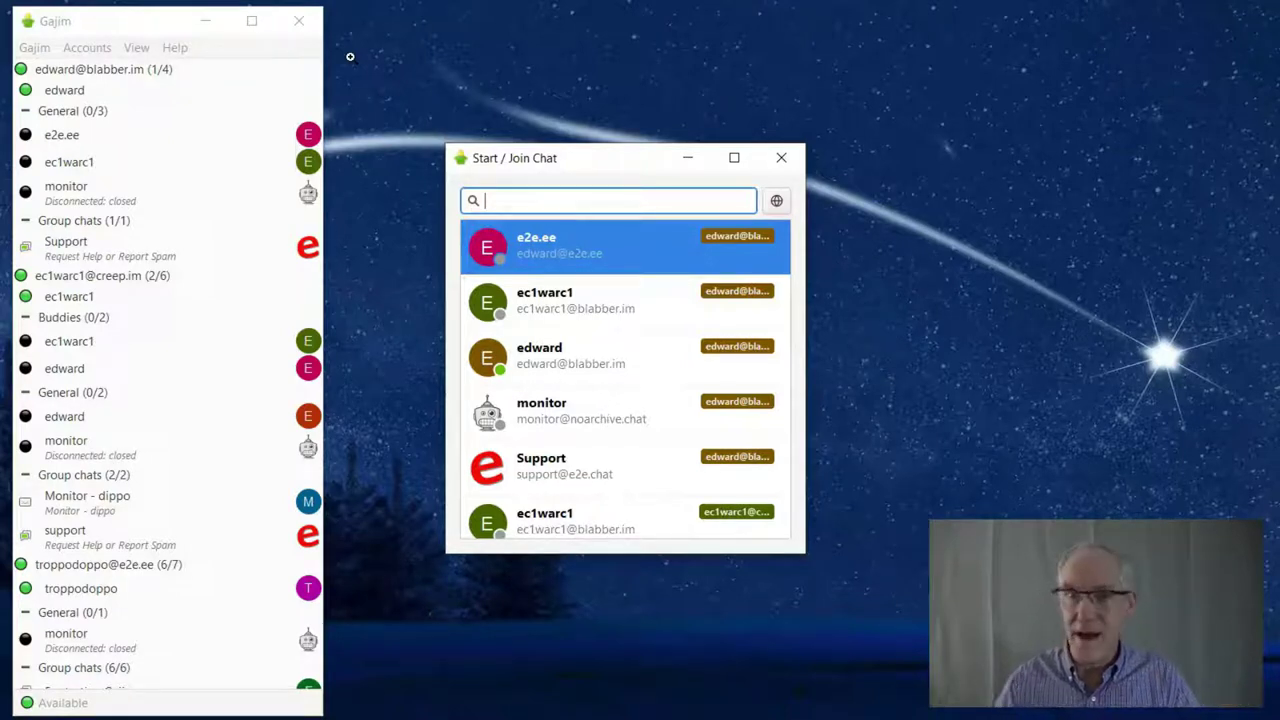
left_click(152, 72)
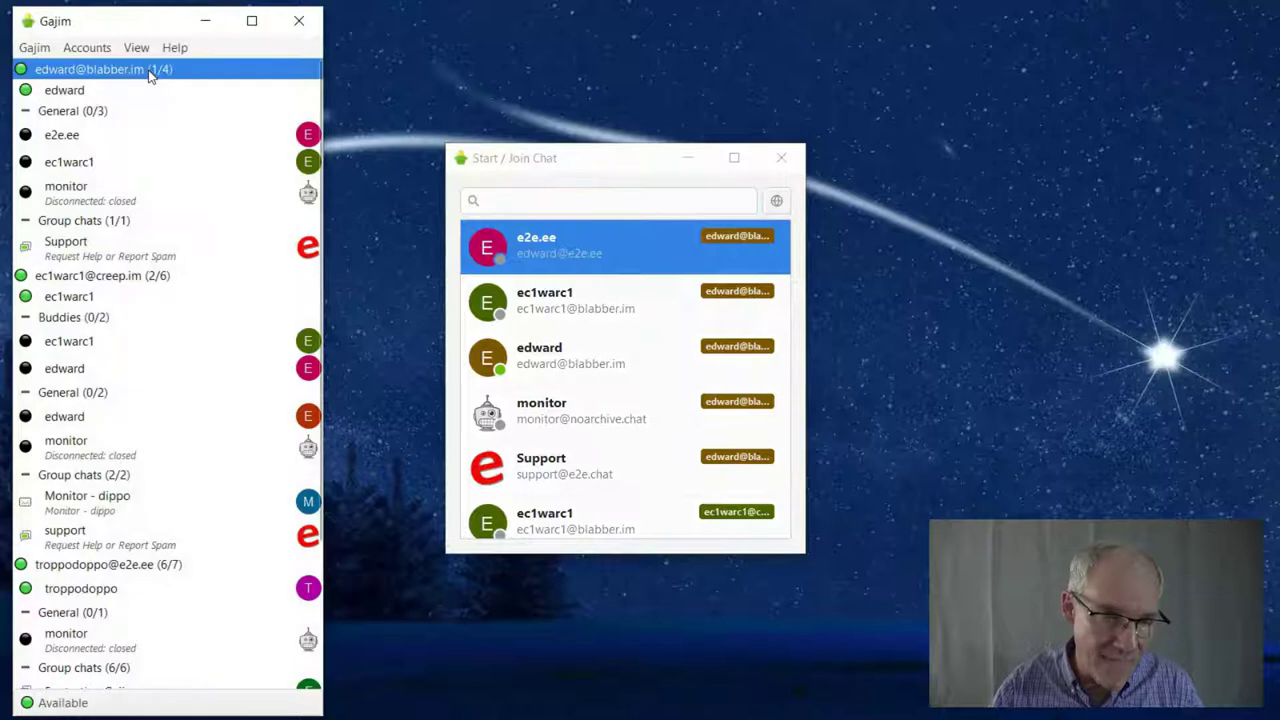
left_click(112, 278)
left_click(82, 567)
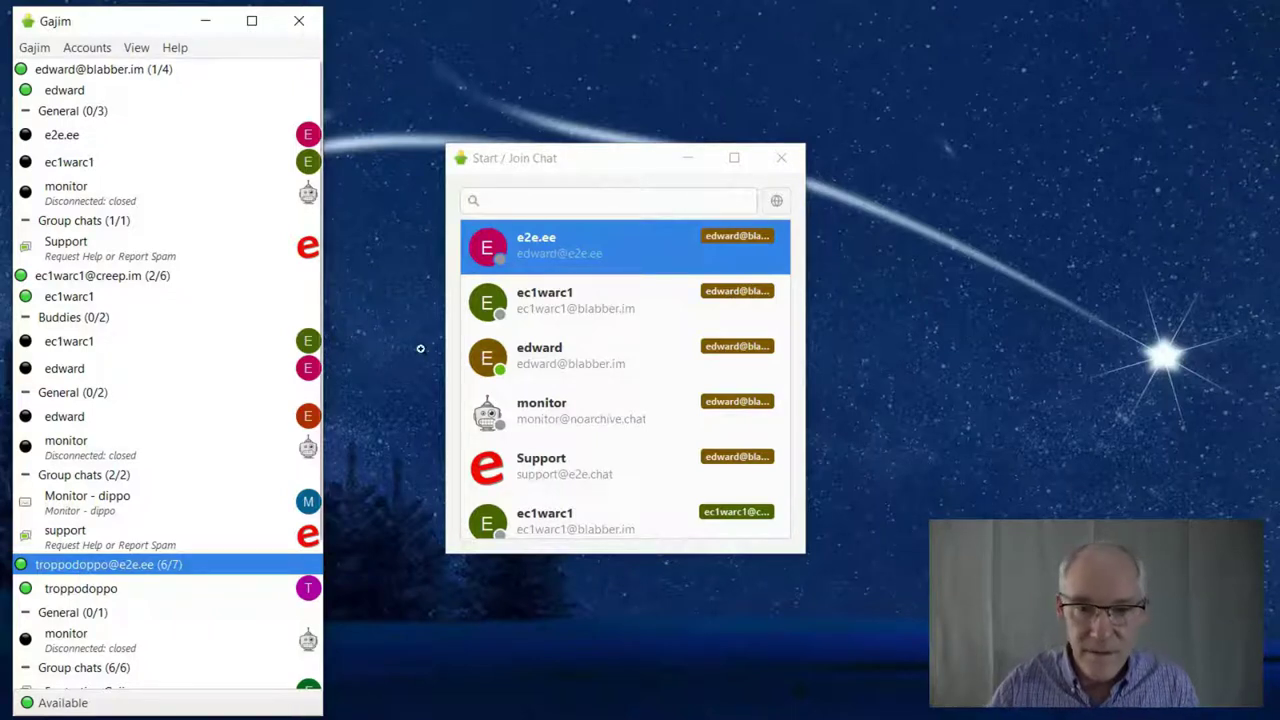
left_click(590, 202)
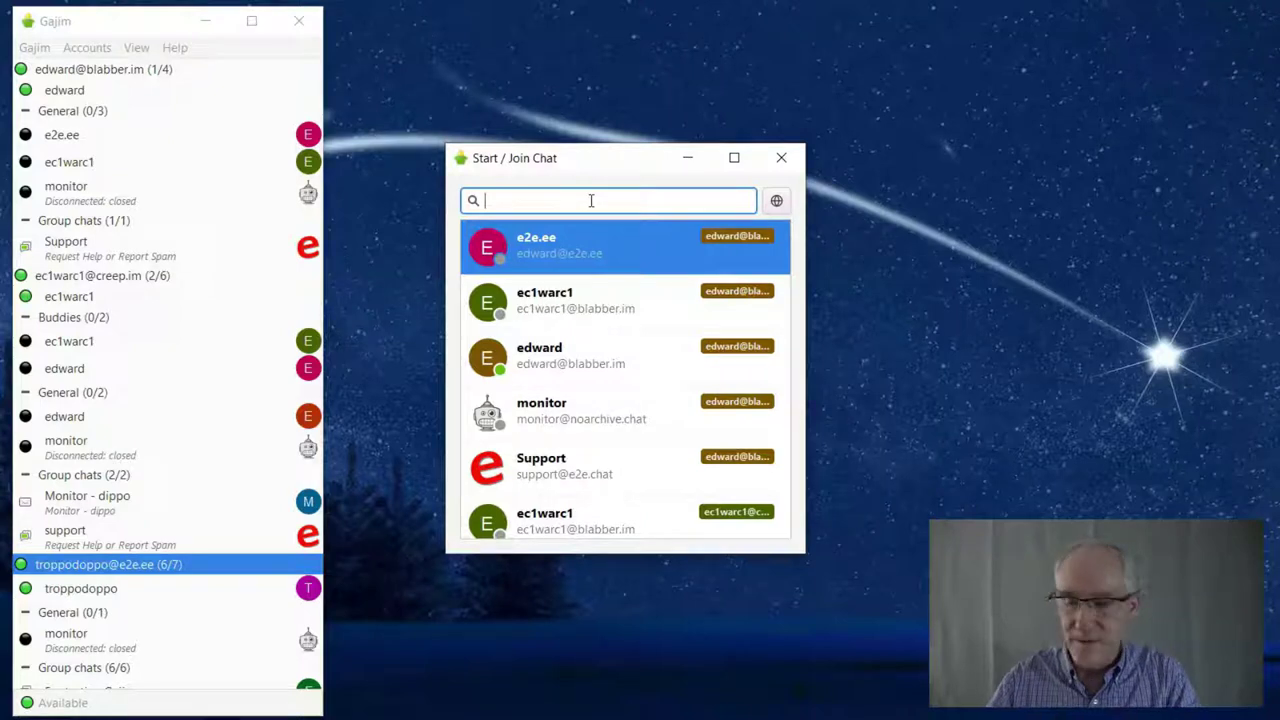
type("suppo")
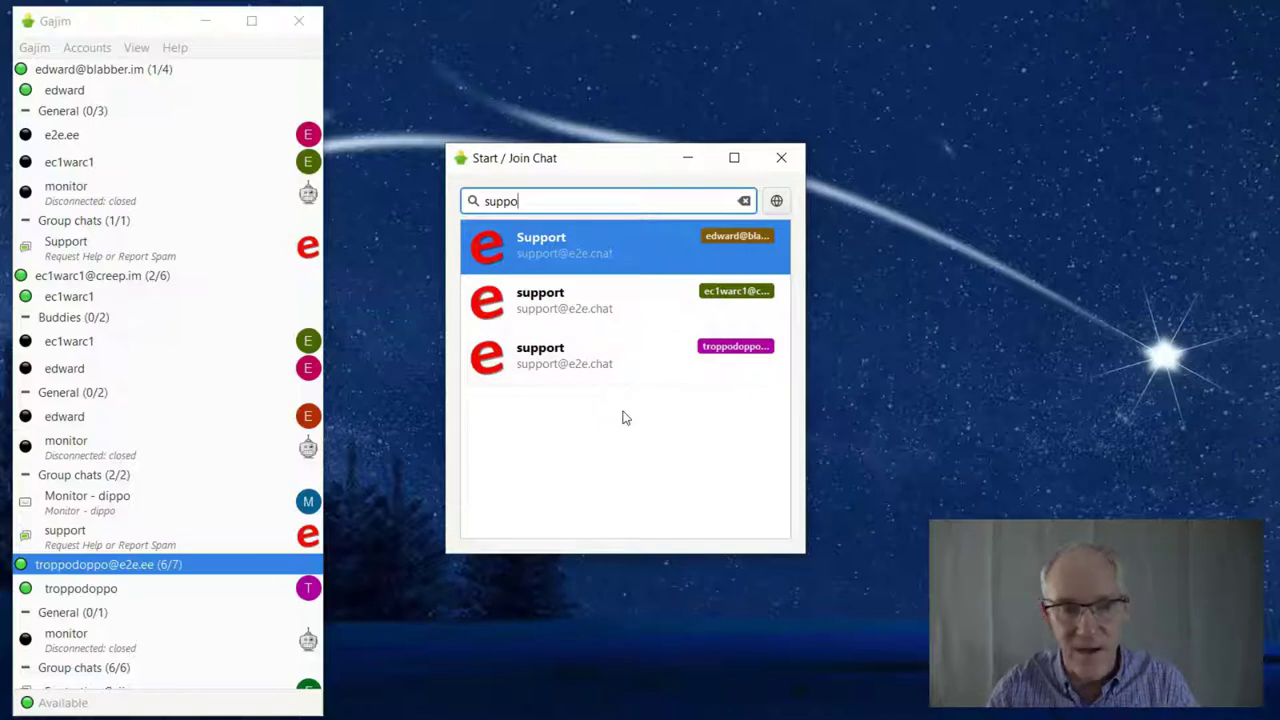
Set the first account's status to Offline
left_click(183, 70)
right_click(183, 70)
mouse_move(300, 79)
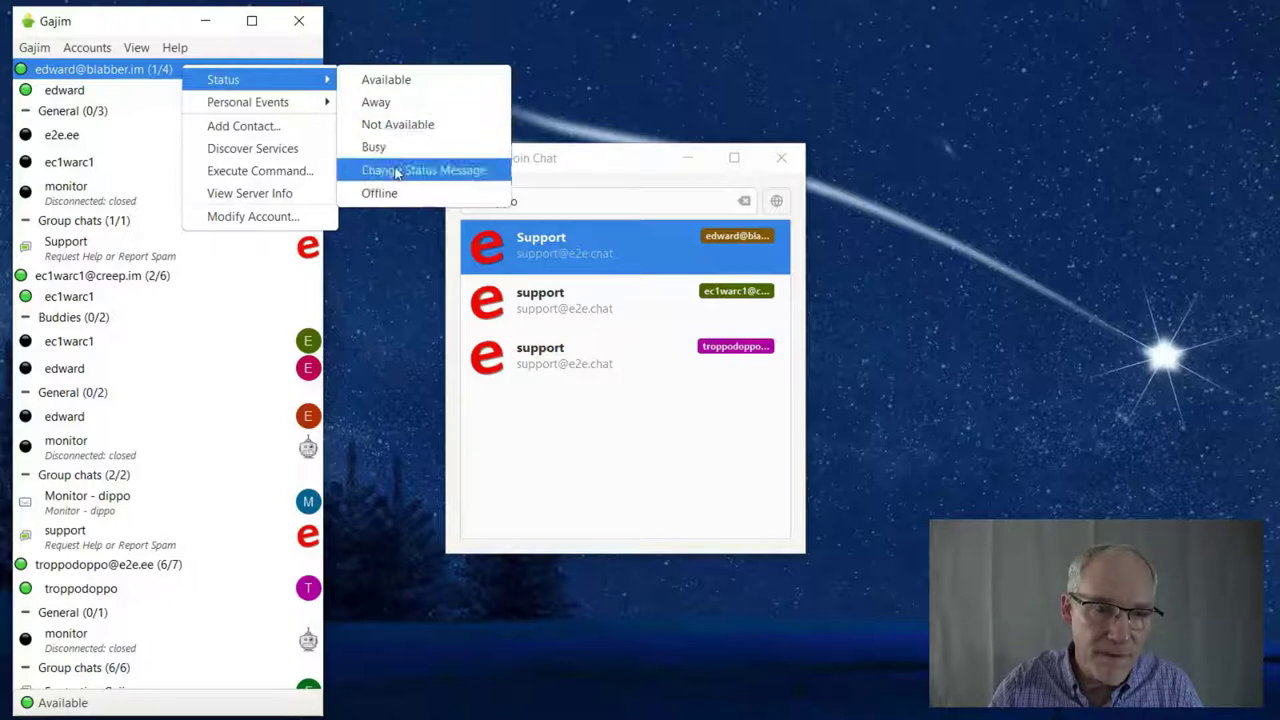
left_click(380, 193)
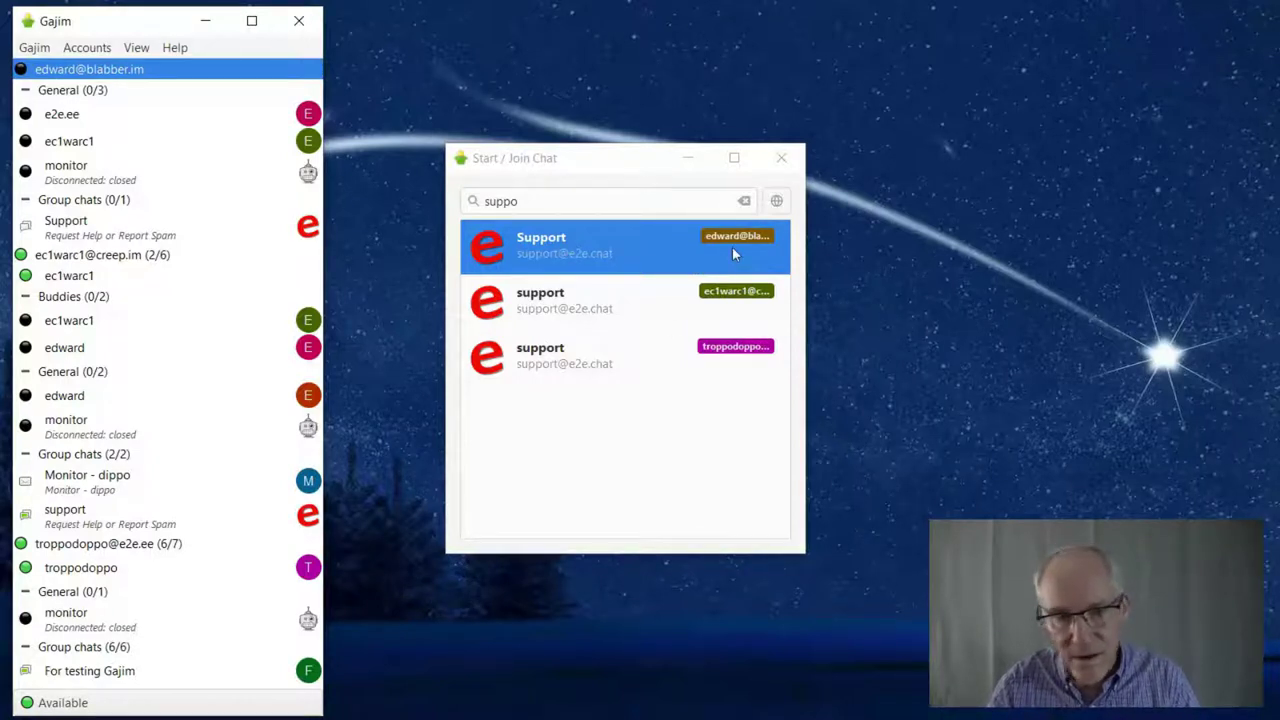
Try joining the Support group chat, dismiss the error, and return to the Gajim menu
double_click(557, 253)
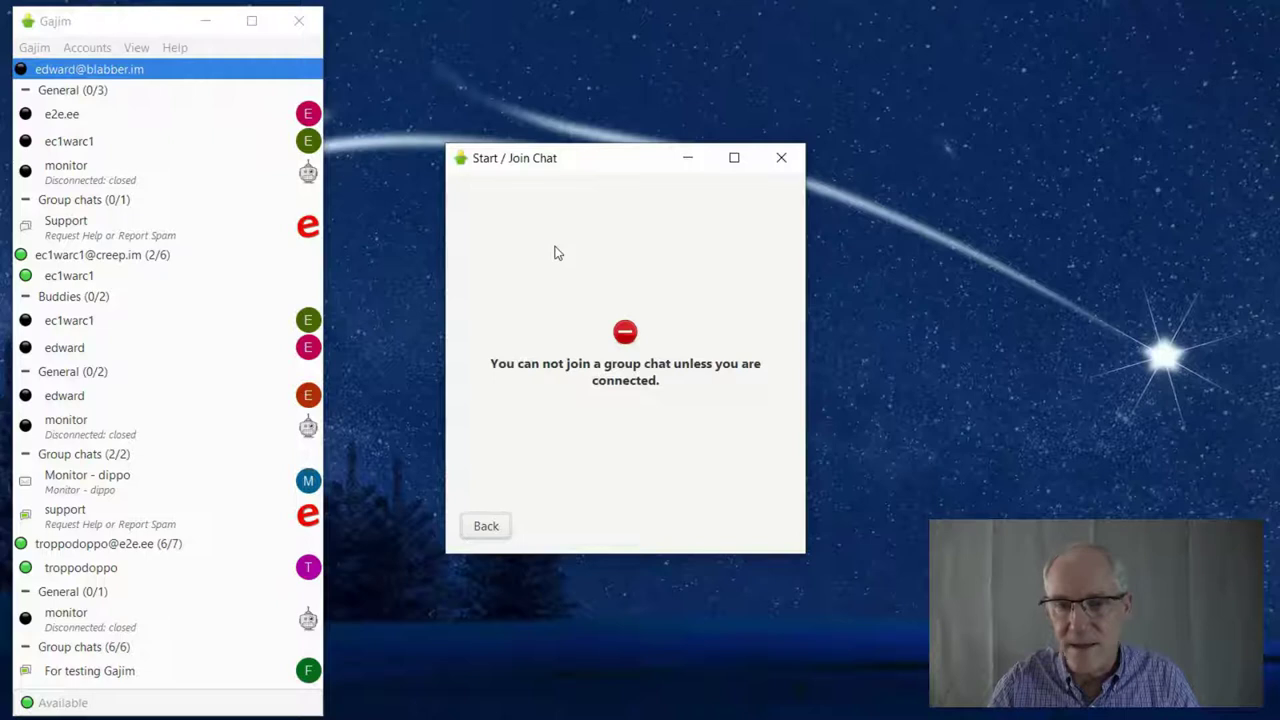
left_click(781, 157)
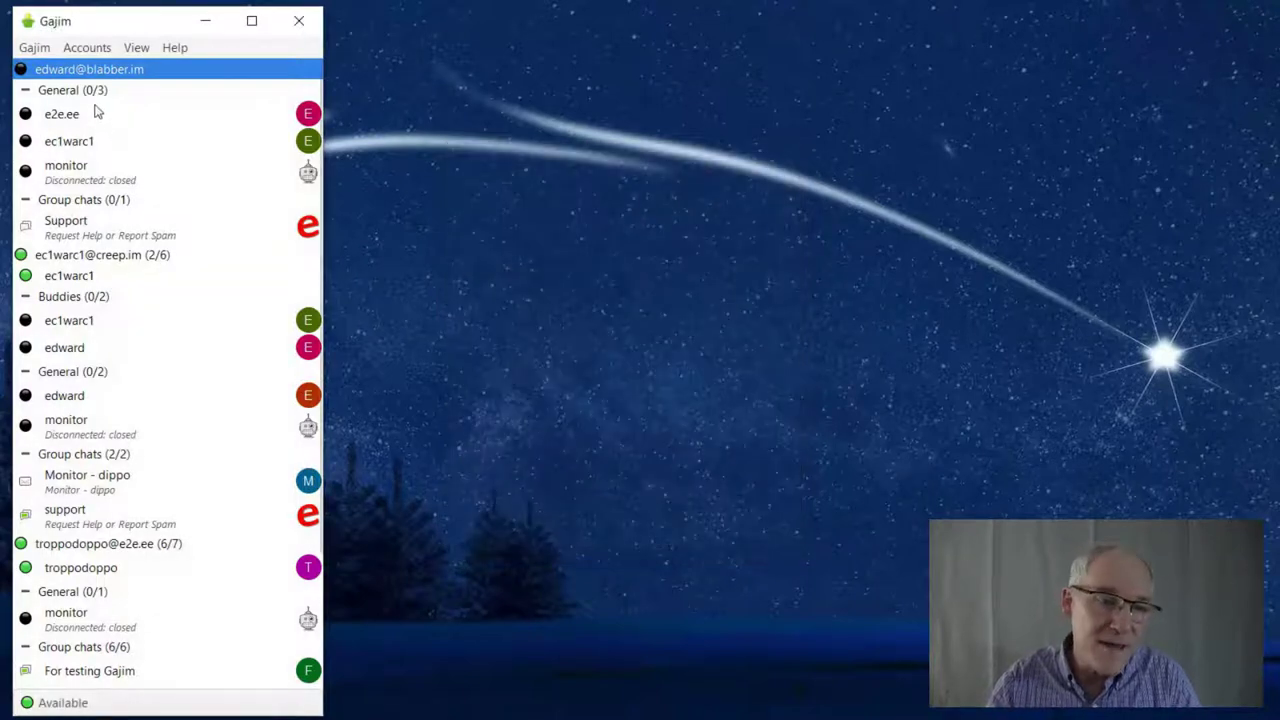
left_click(34, 47)
left_click(52, 68)
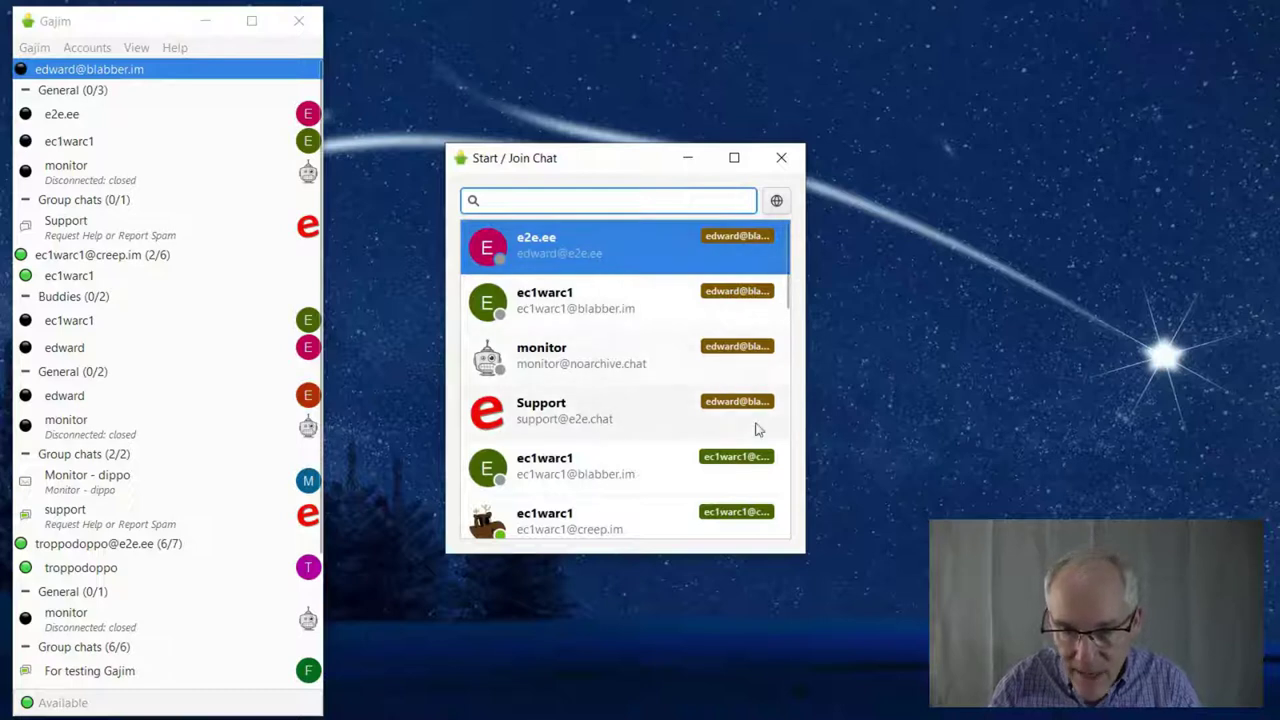
scroll(795, 420, "down", 5)
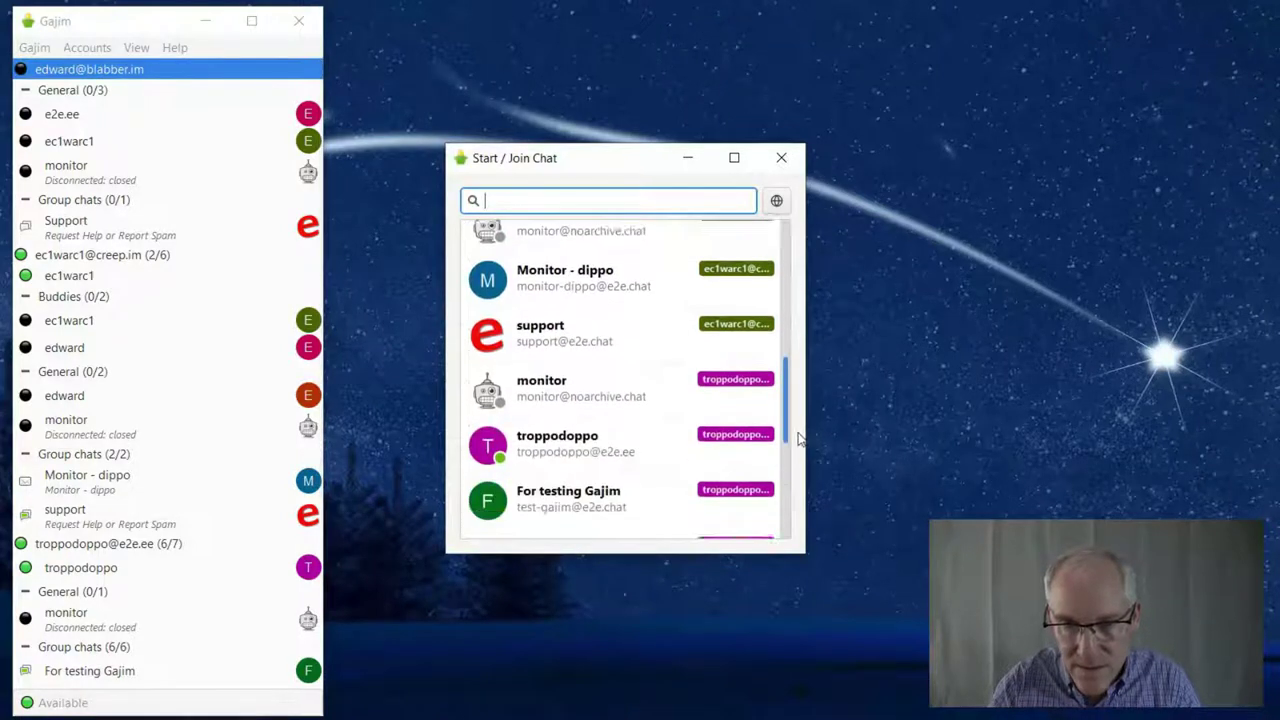
left_click_drag(798, 437, 798, 290)
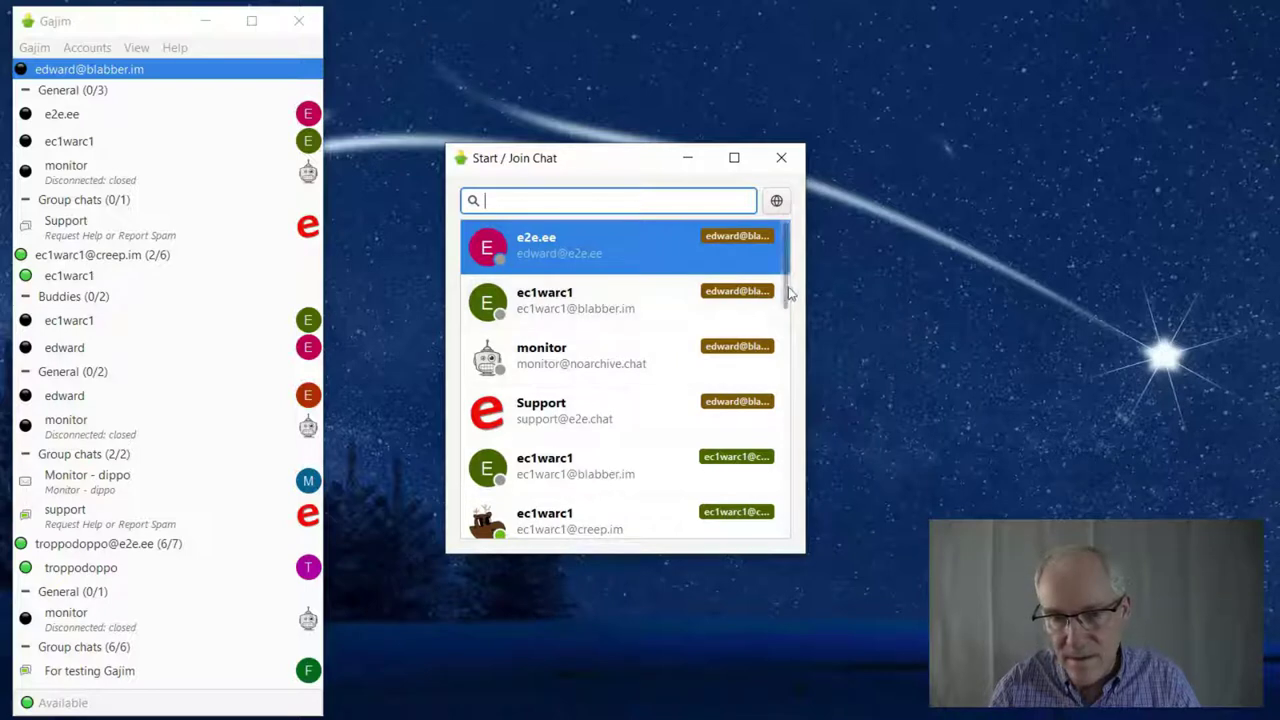
scroll(792, 335, "down", 2)
scroll(792, 335, "down", 3)
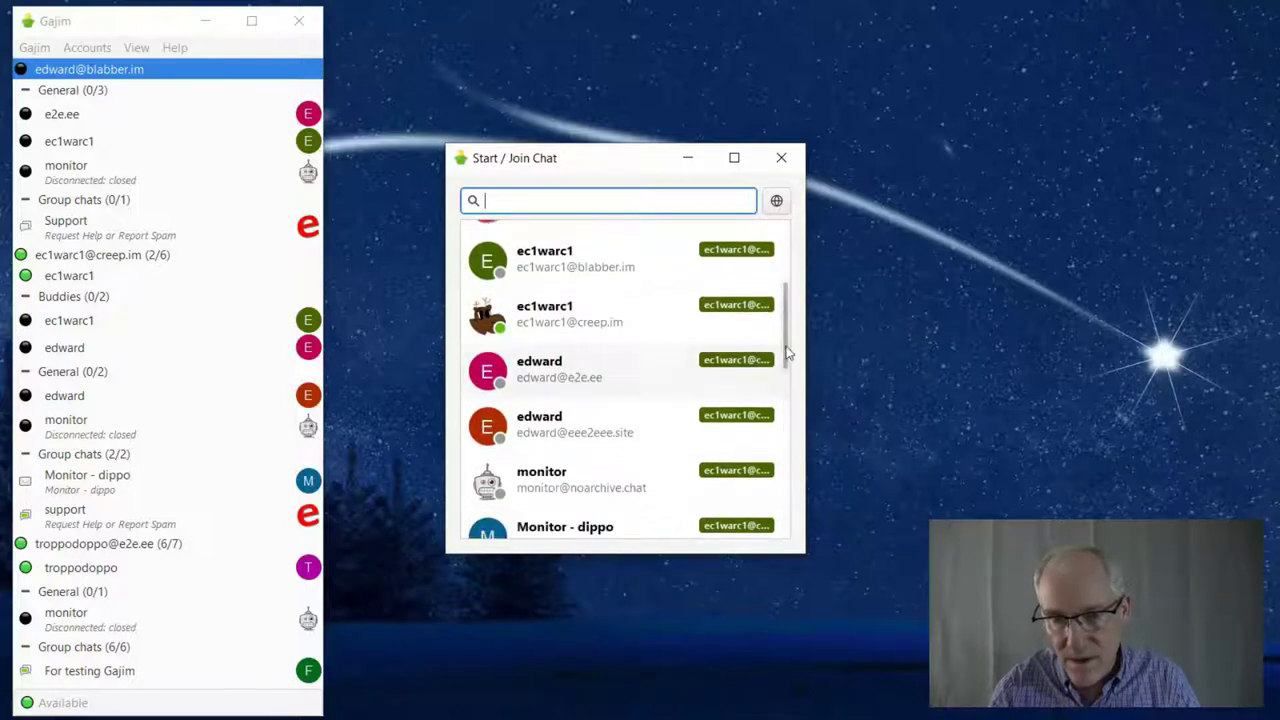
scroll(786, 378, "down", 4)
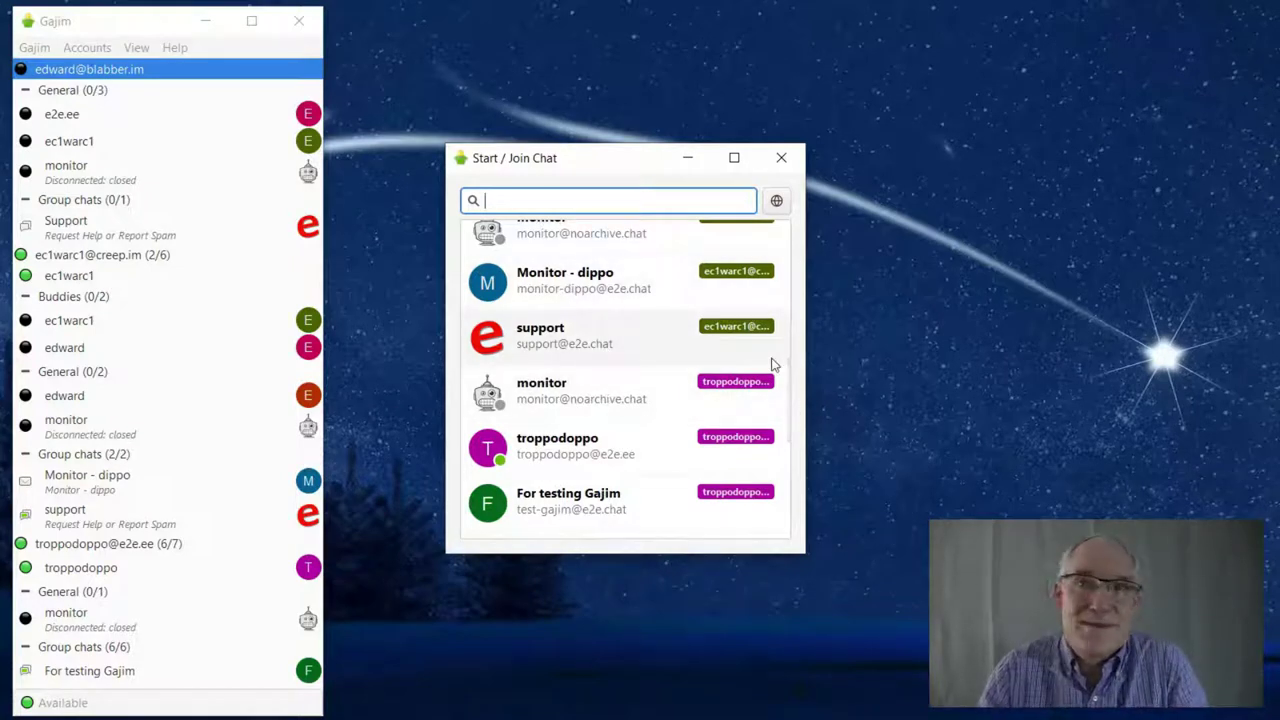
scroll(786, 378, "up", 5)
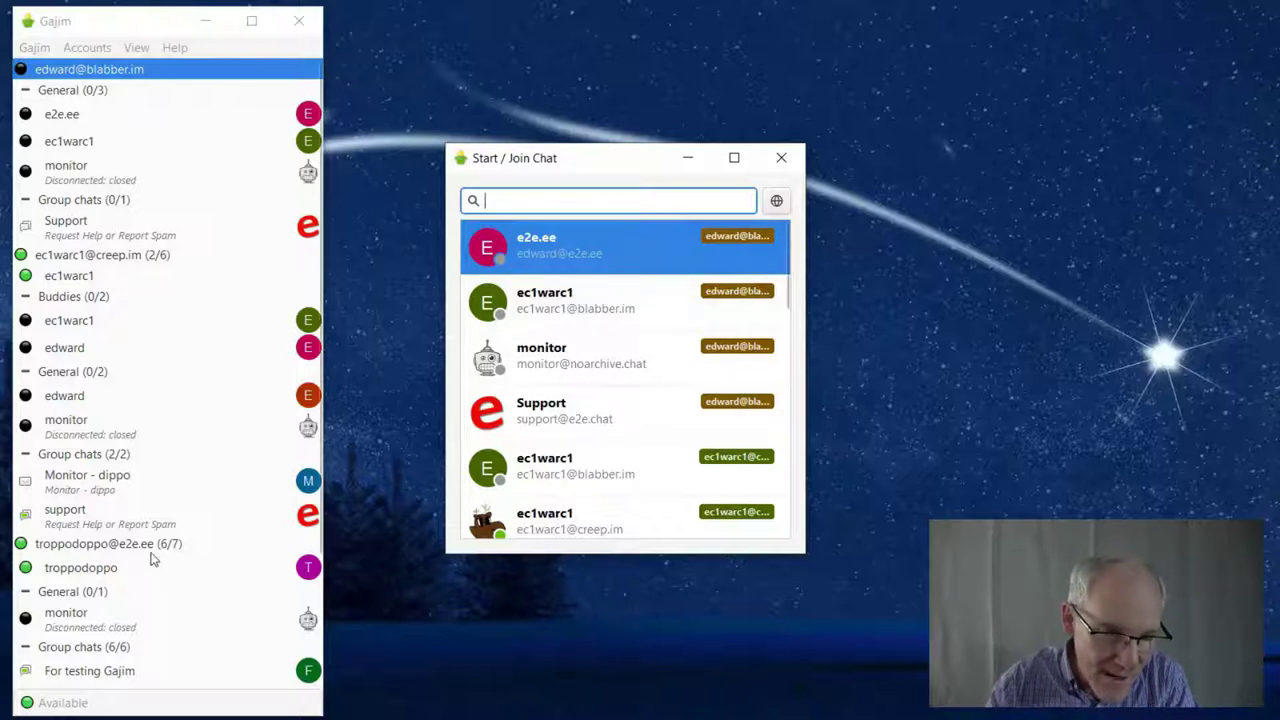
right_click(104, 258)
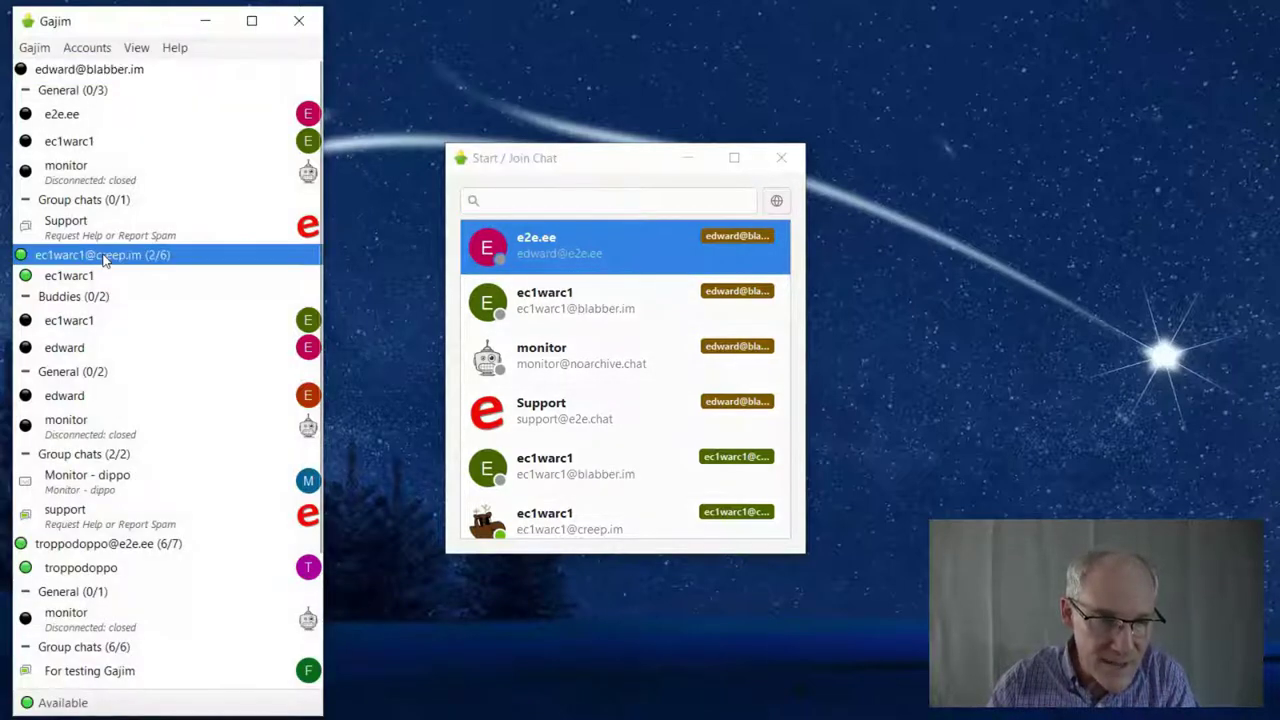
mouse_move(140, 269)
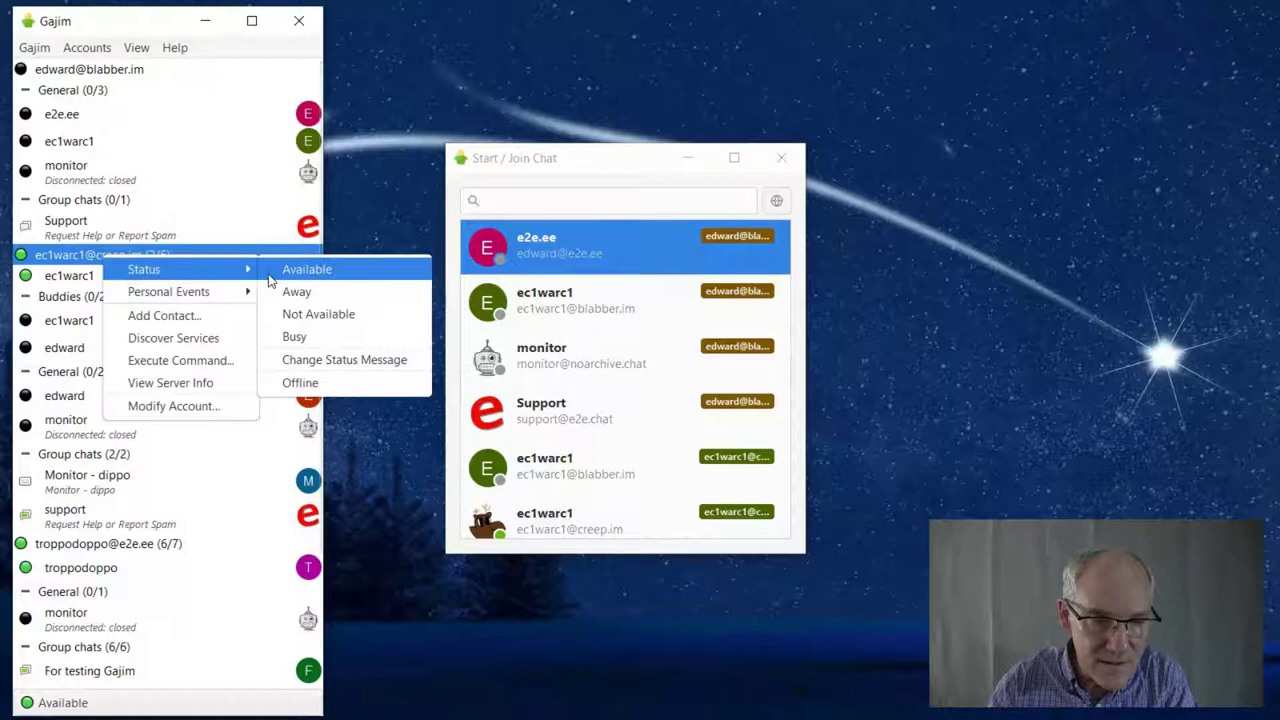
left_click(298, 382)
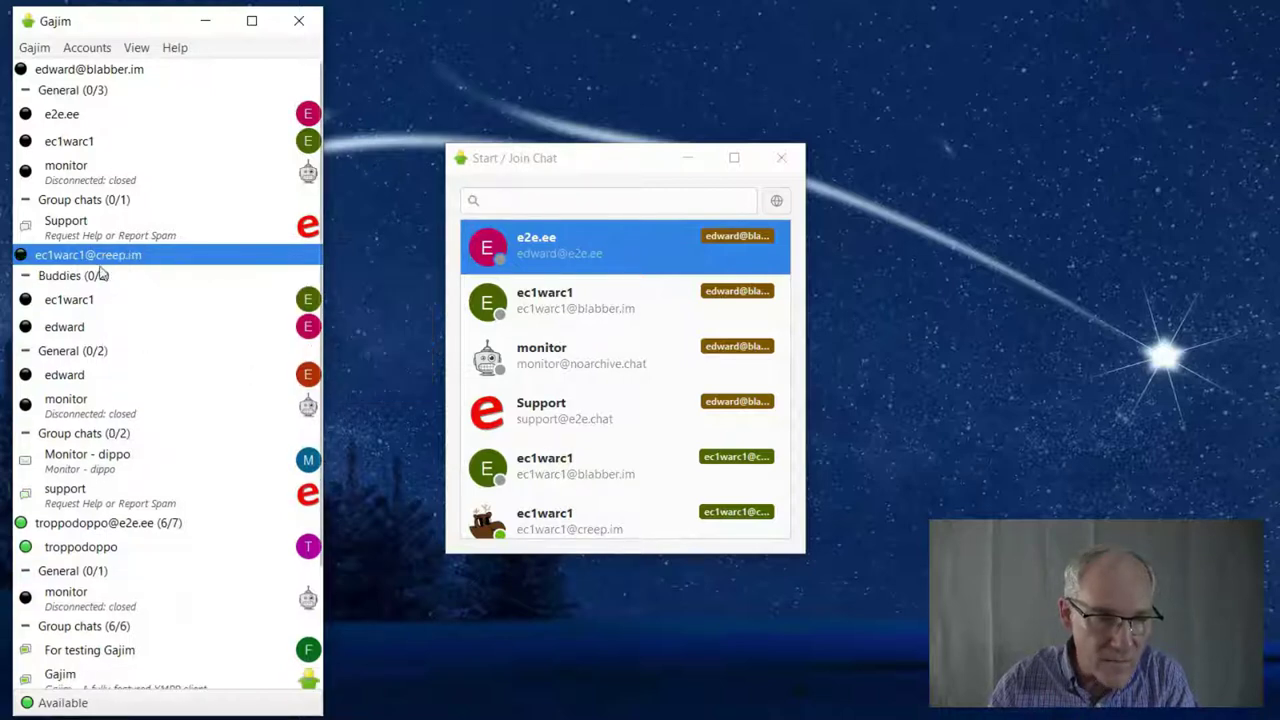
Filter Start / Join Chat by 'sup' and select troppodoppo's support chat
left_click(104, 527)
left_click(518, 201)
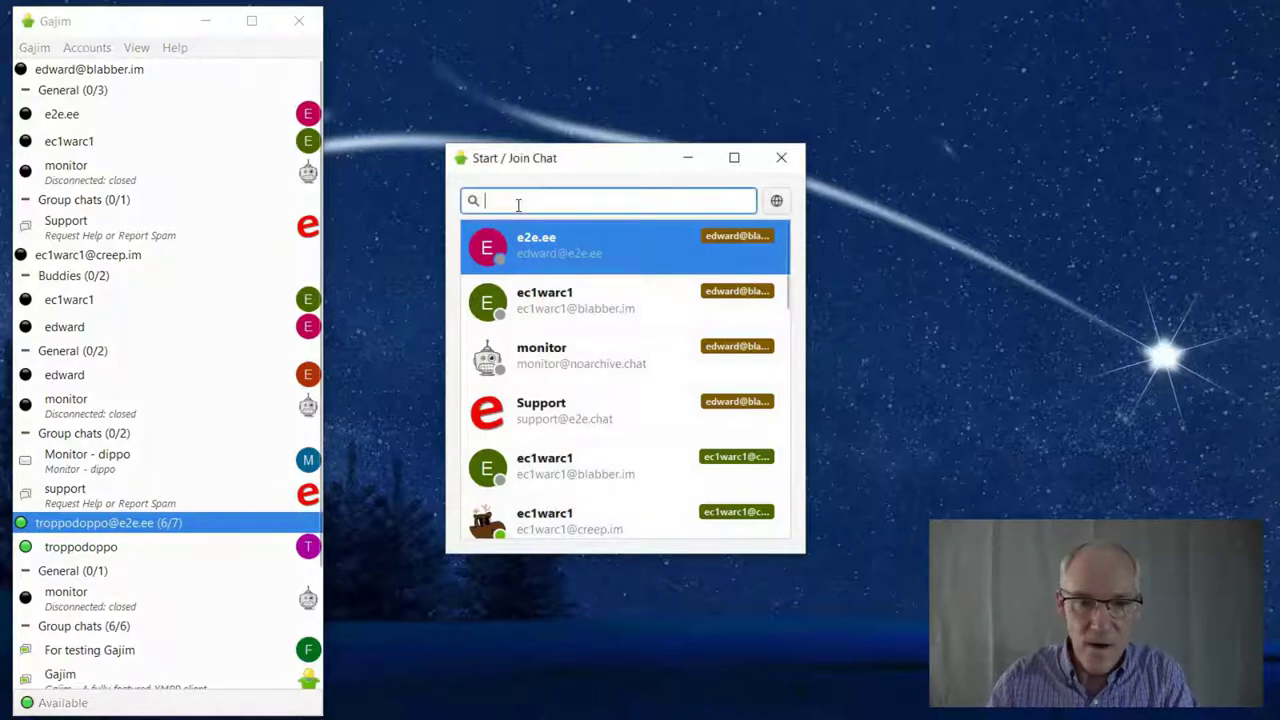
type("supp")
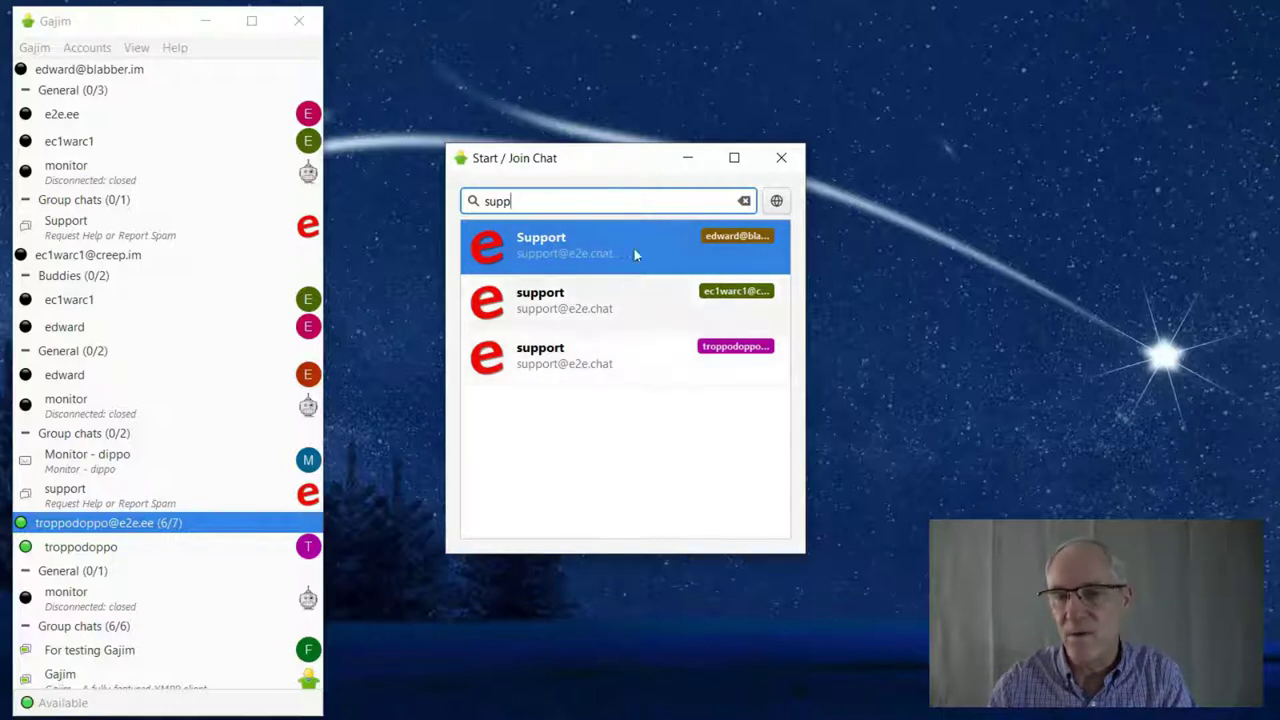
left_click(613, 360)
Join troppodoppo's support group chat and send a :) message
double_click(612, 360)
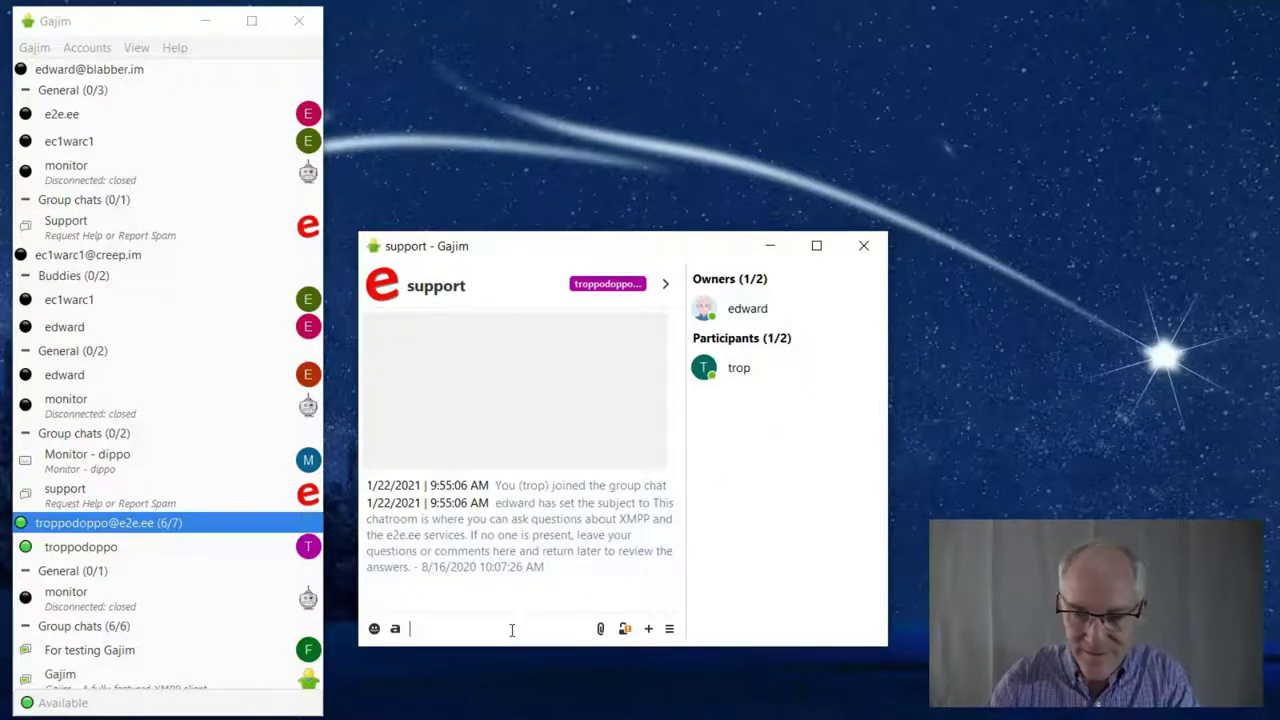
key("Return")
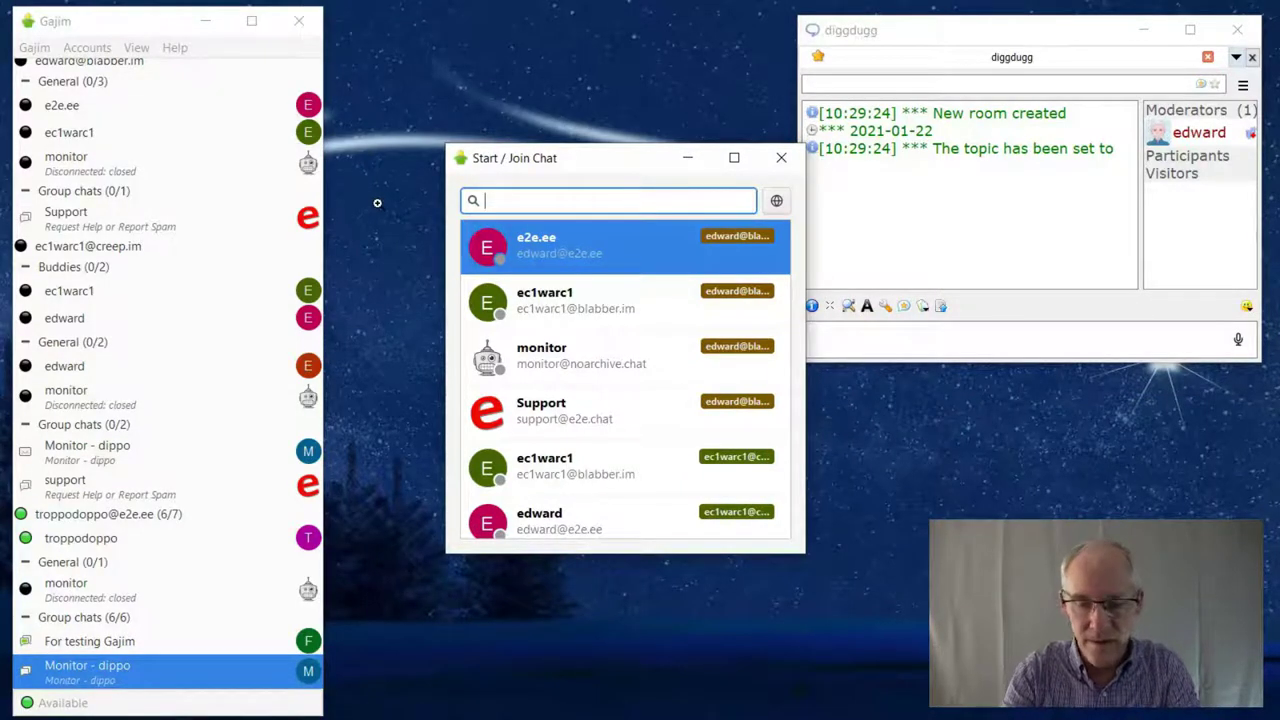
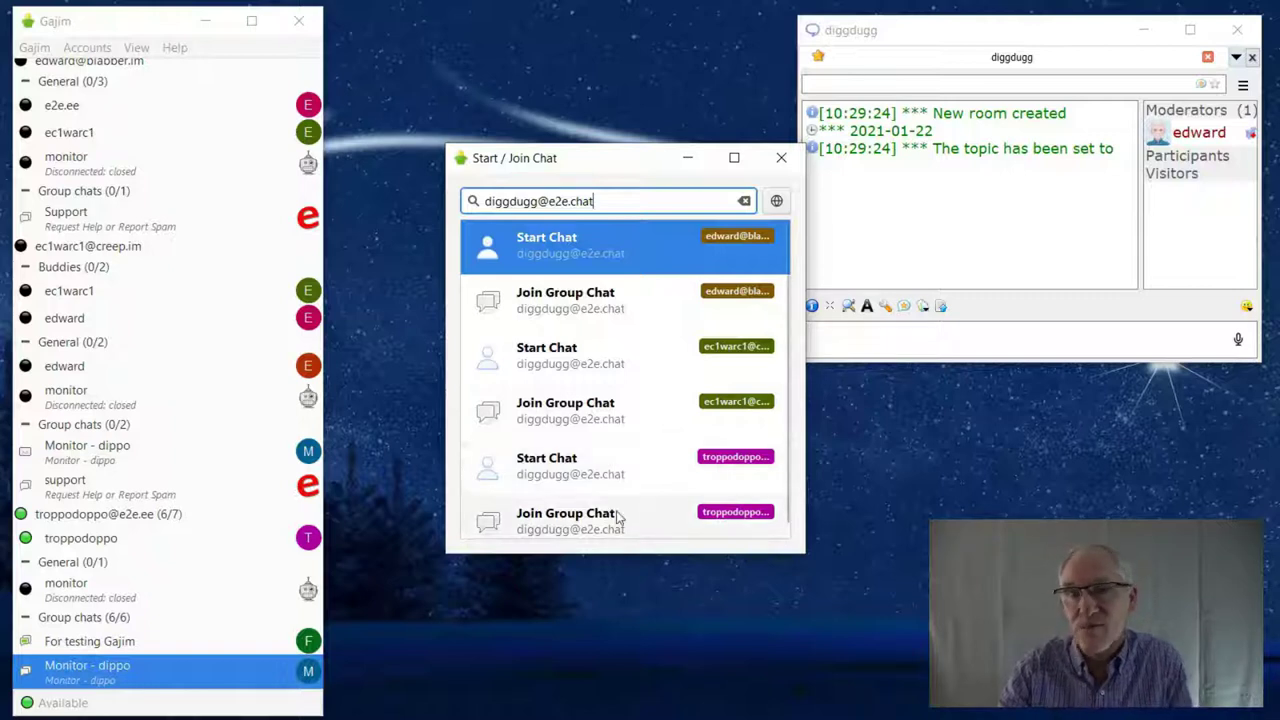
Join the diggdugg group chat as troppodoppo
left_click(618, 517)
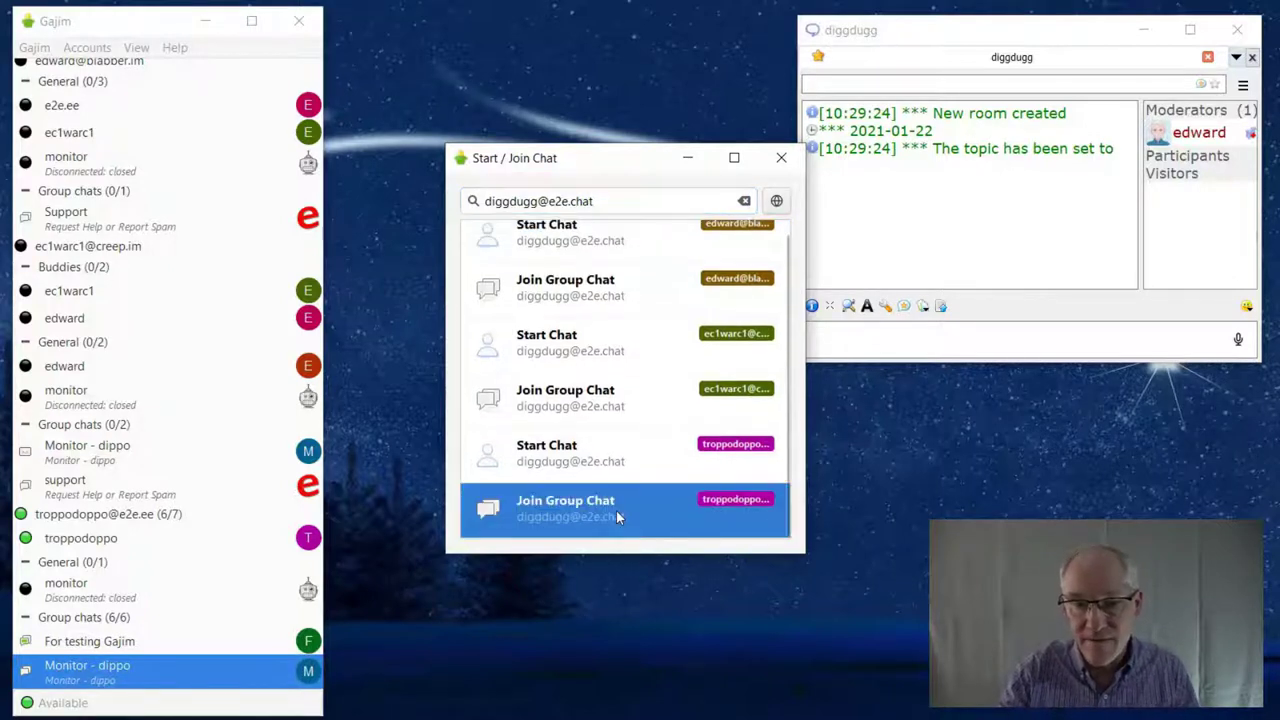
double_click(618, 517)
left_click(767, 526)
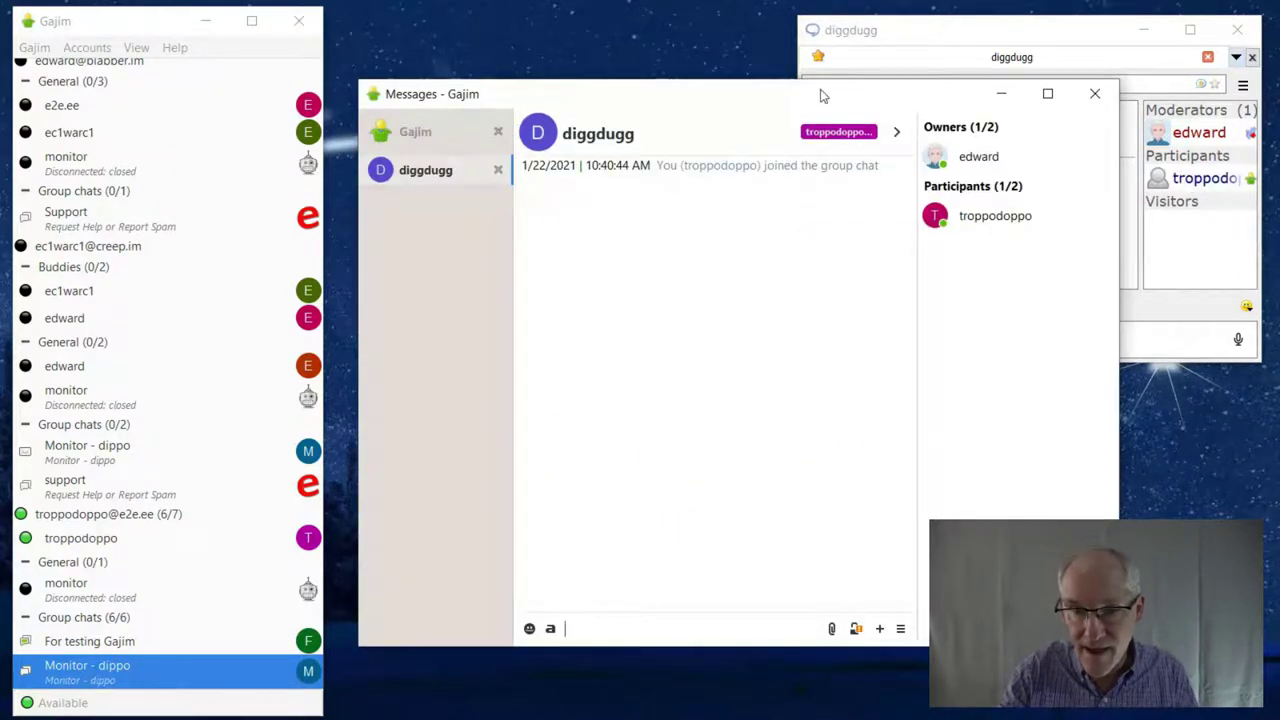
left_click_drag(830, 97, 620, 100)
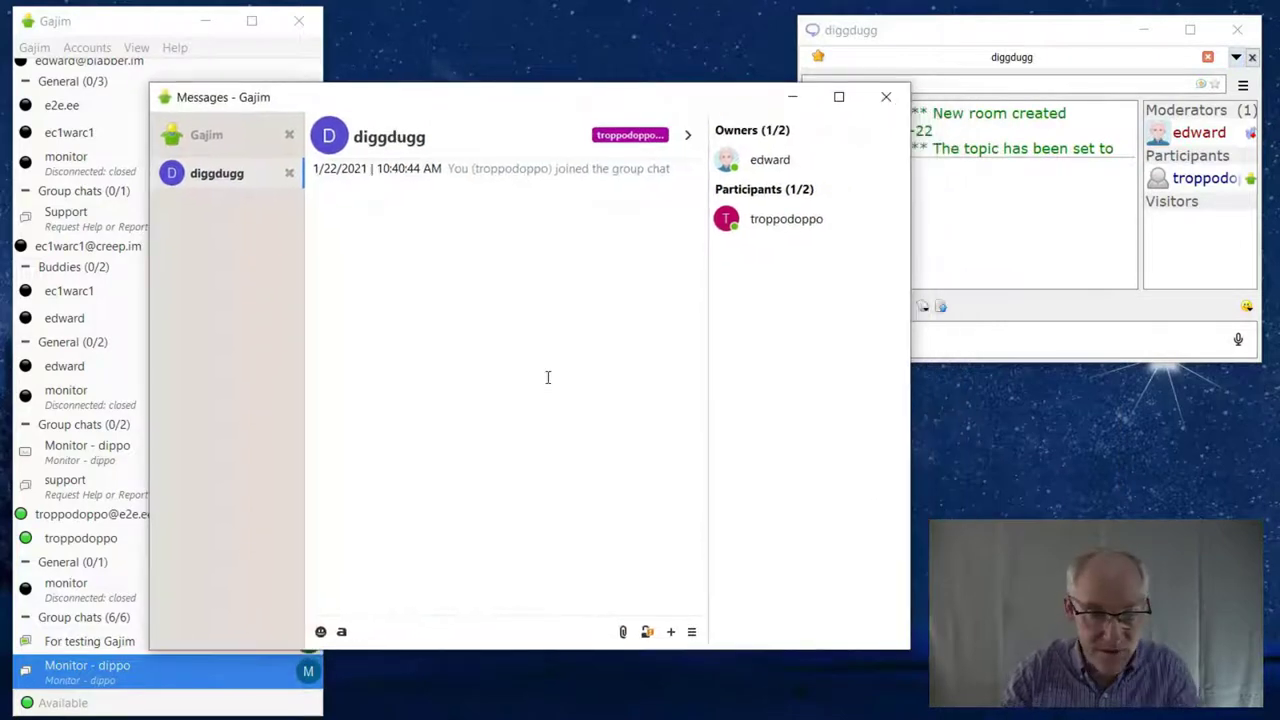
type("ello")
key("Return")
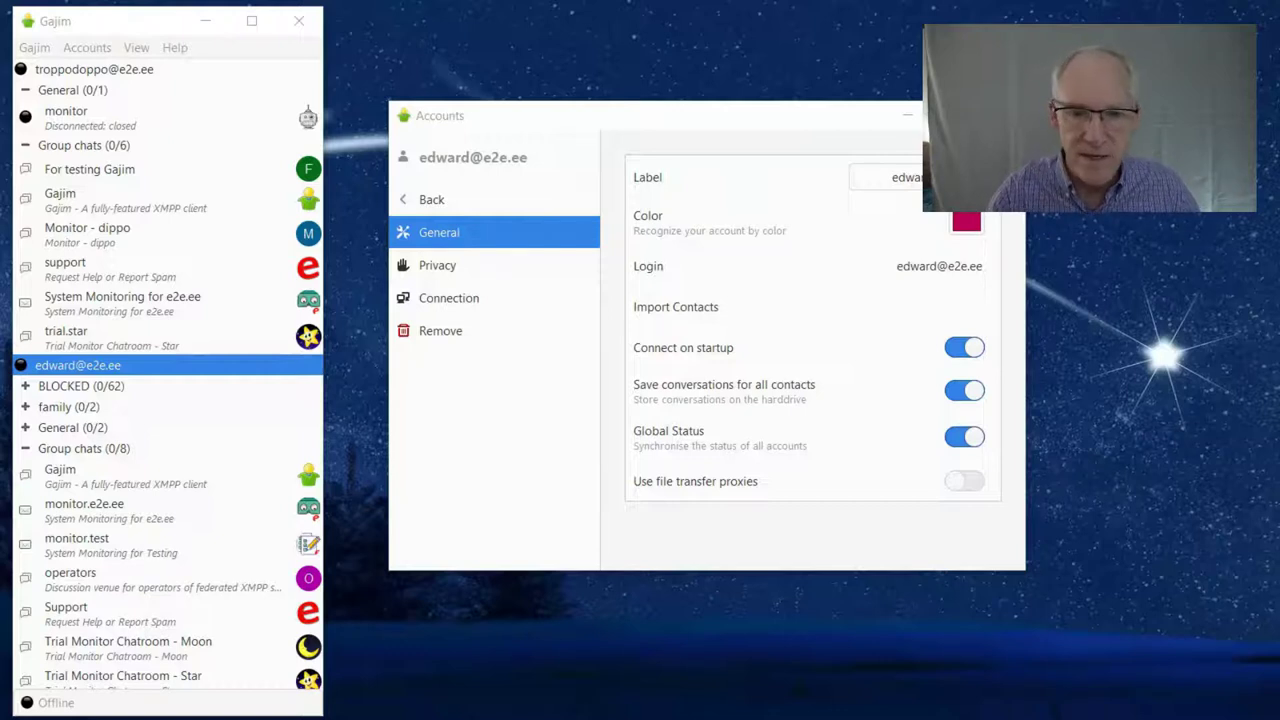
left_click(446, 333)
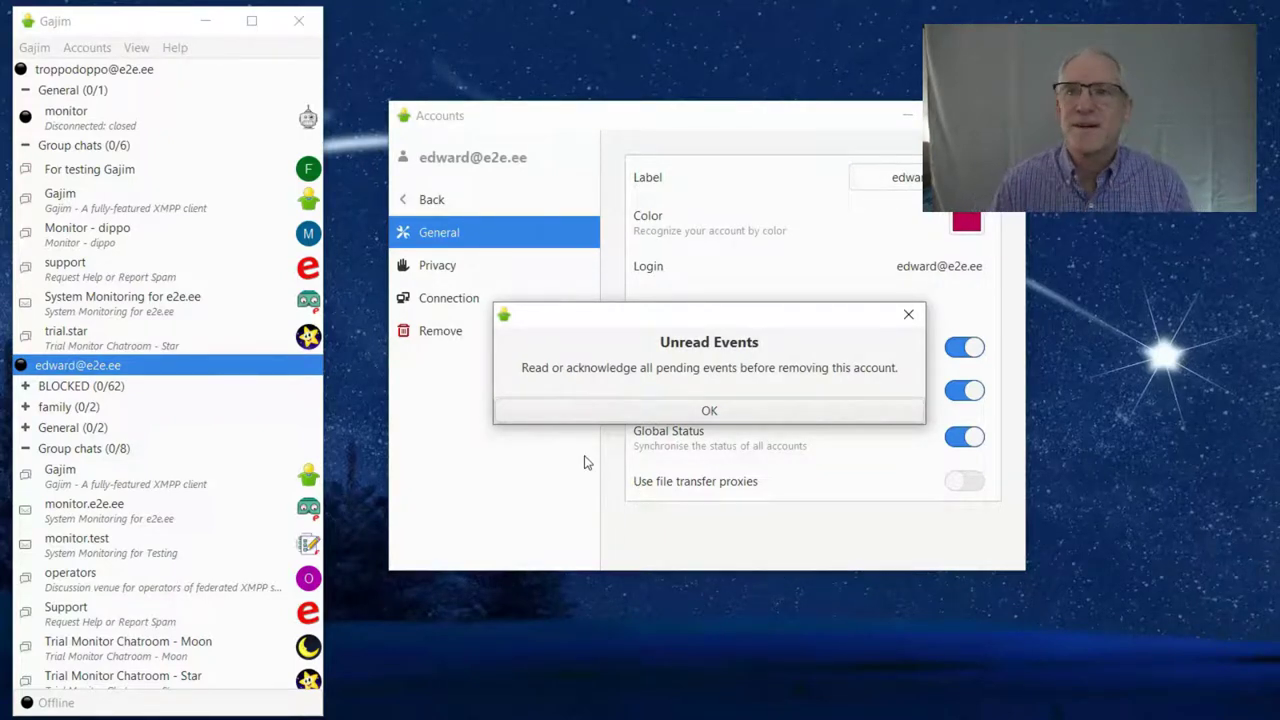
Dismiss the unread events warning, then hide and restore the roster from the Gajim tray icon
key("Return")
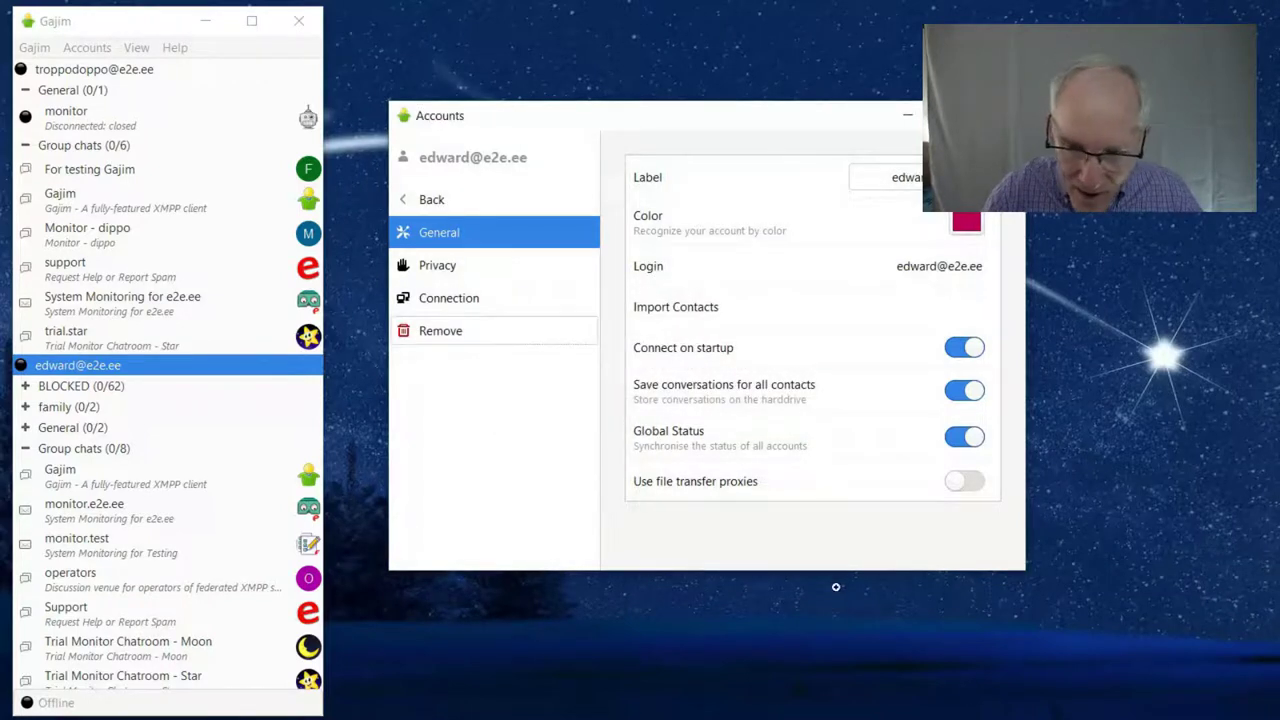
left_click(986, 719)
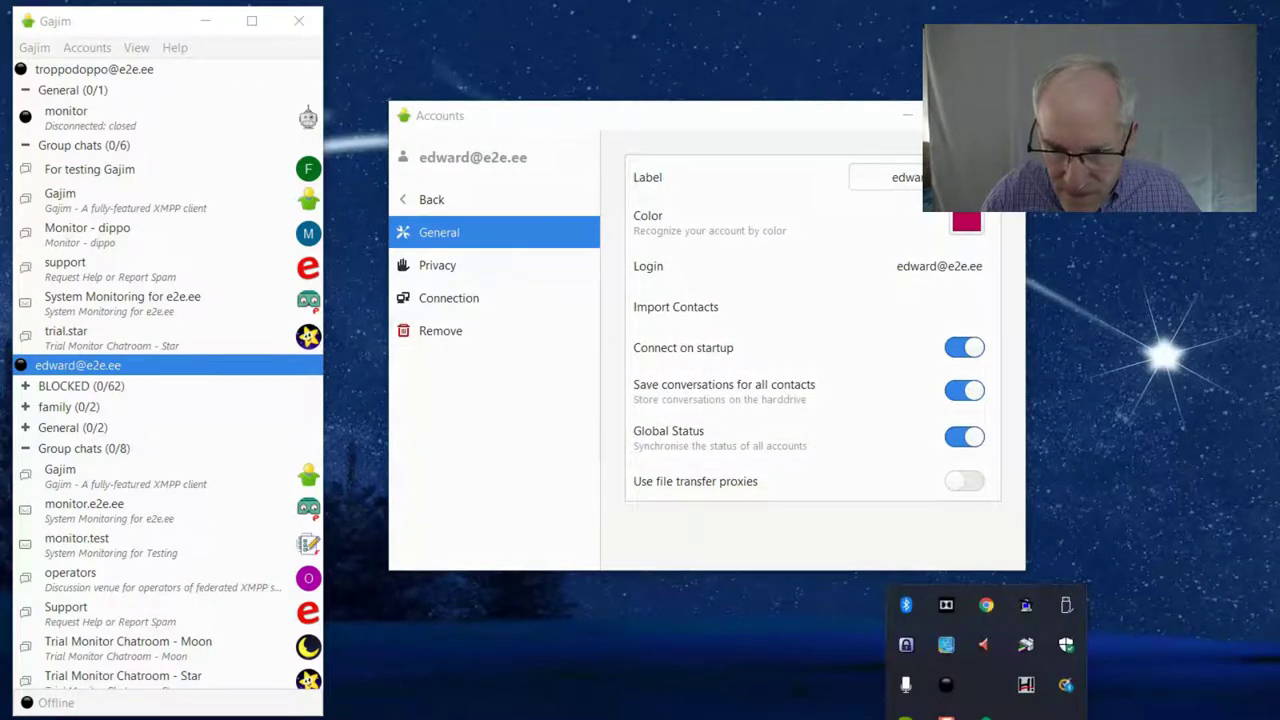
left_click(948, 685)
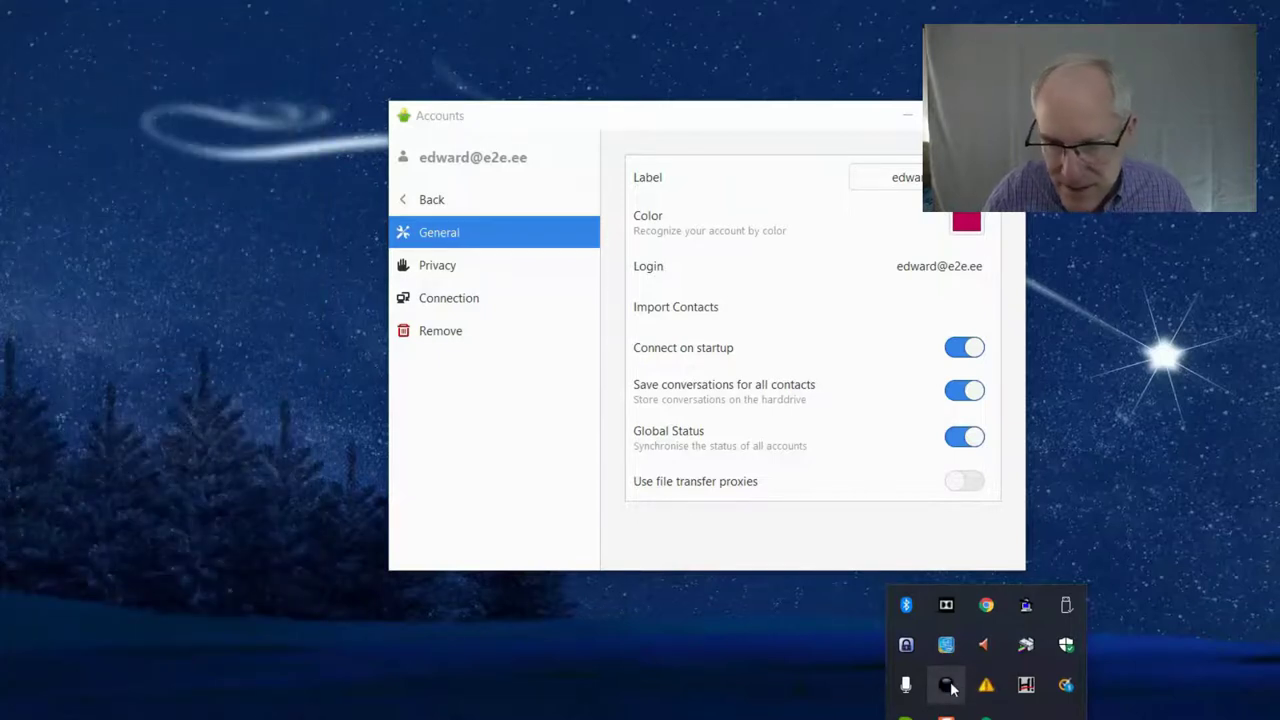
left_click(948, 685)
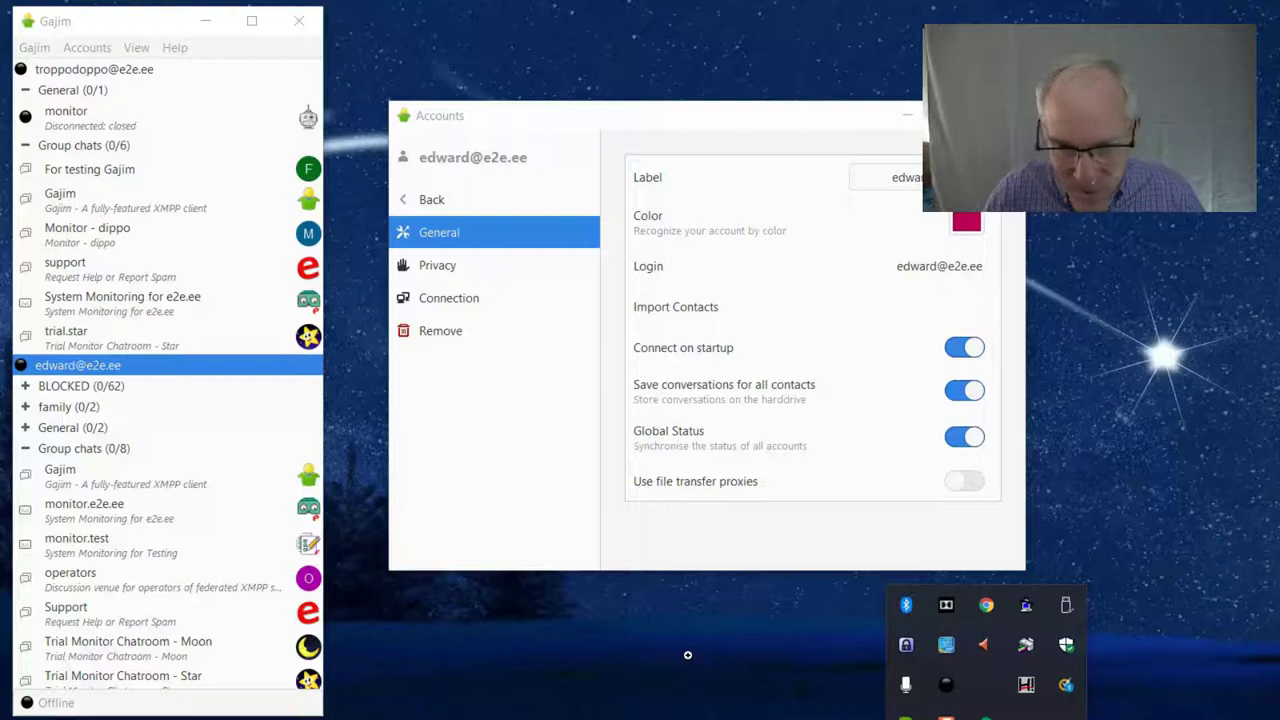
Browse the Support group chat entries in the roster, then hide the roster again
left_click(168, 612)
key("Up")
key("Up")
key("Up")
key("Up")
key("Up")
key("Down")
key("Down")
key("Down")
key("Down")
key("Down")
key("Down")
key("Down")
key("Down")
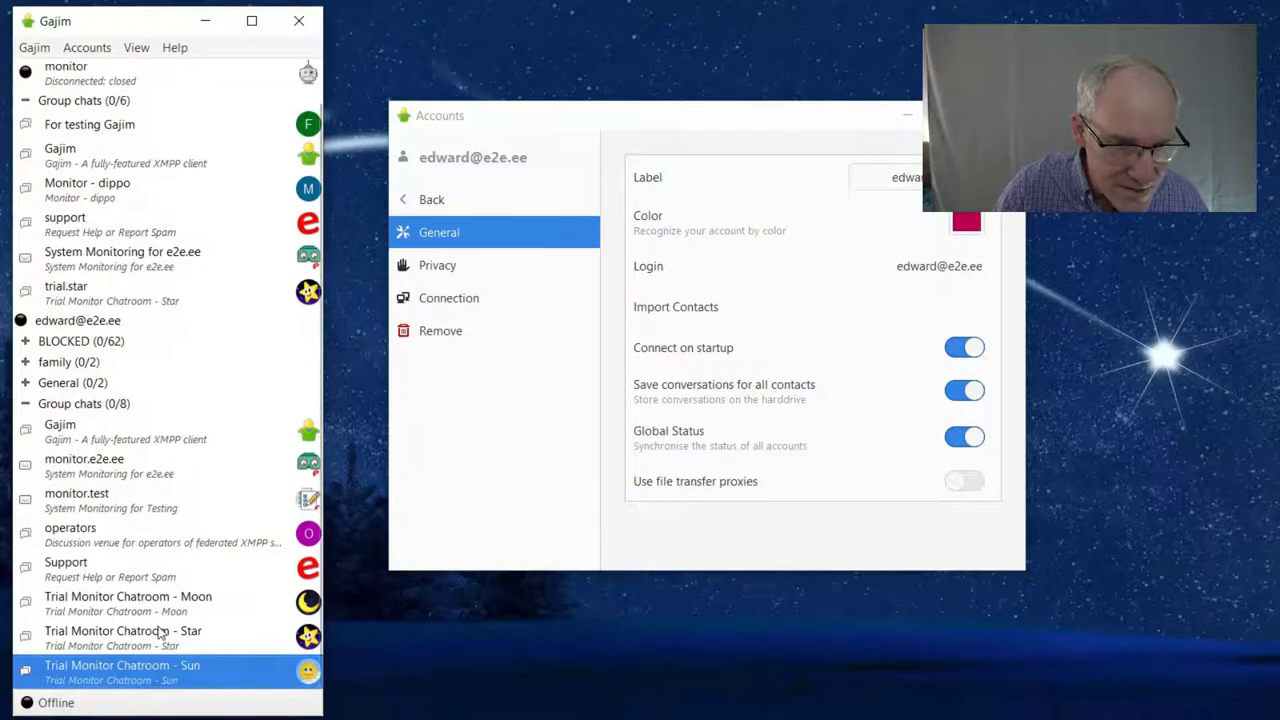
left_click(986, 719)
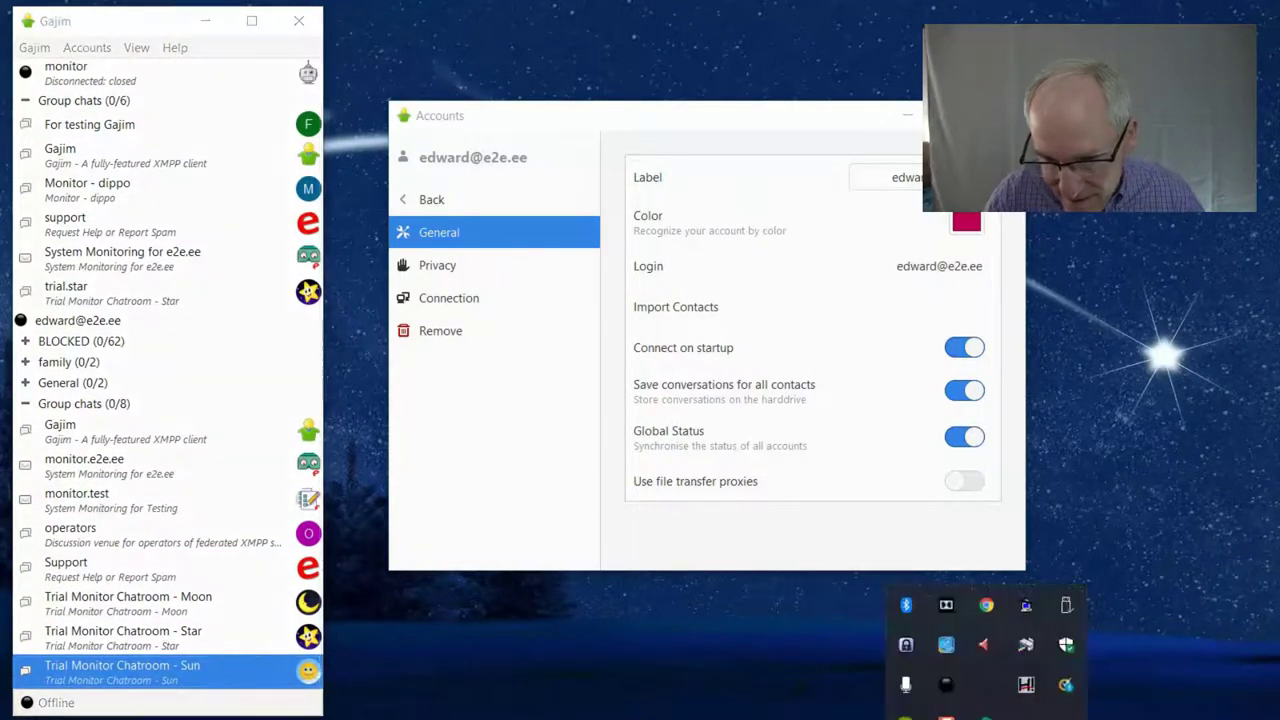
left_click(945, 686)
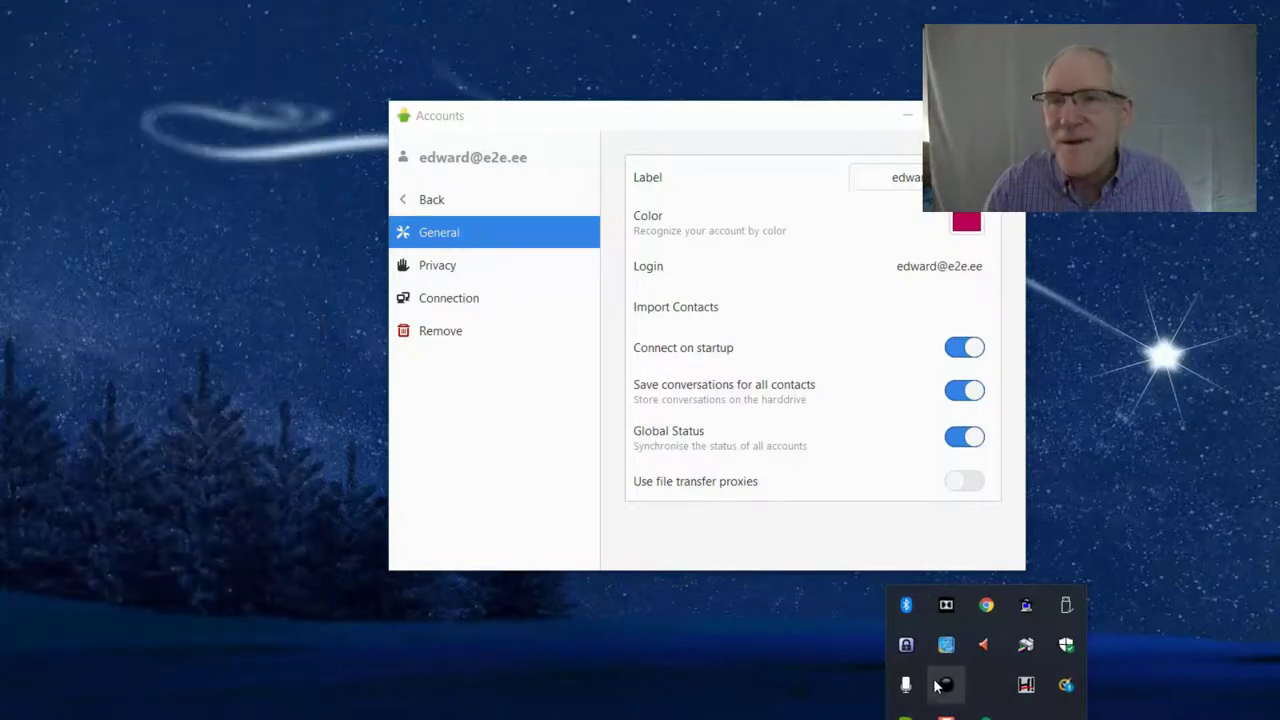